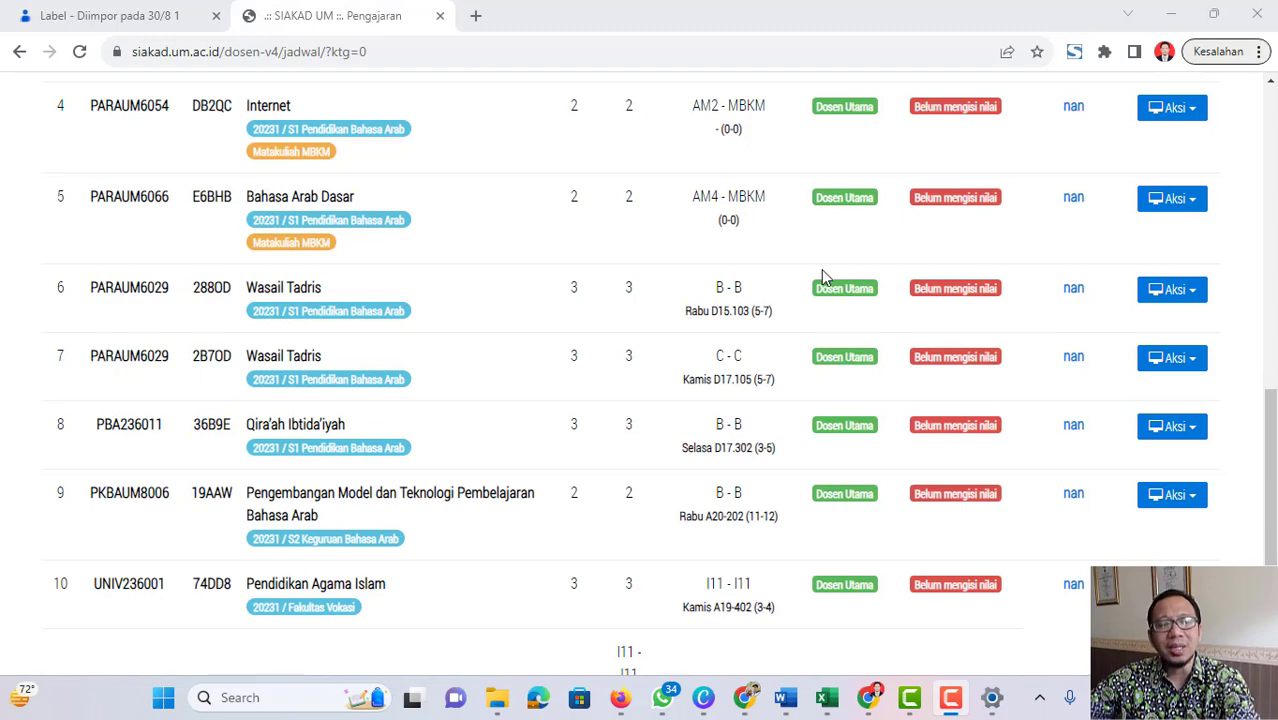
Step: Send the Wasail Tadris course, class B (Rabu D15.103), to Sipejar and confirm the transfer
{"action": "scroll", "coordinate": [821, 269], "scroll_direction": "up", "scroll_amount": 6}
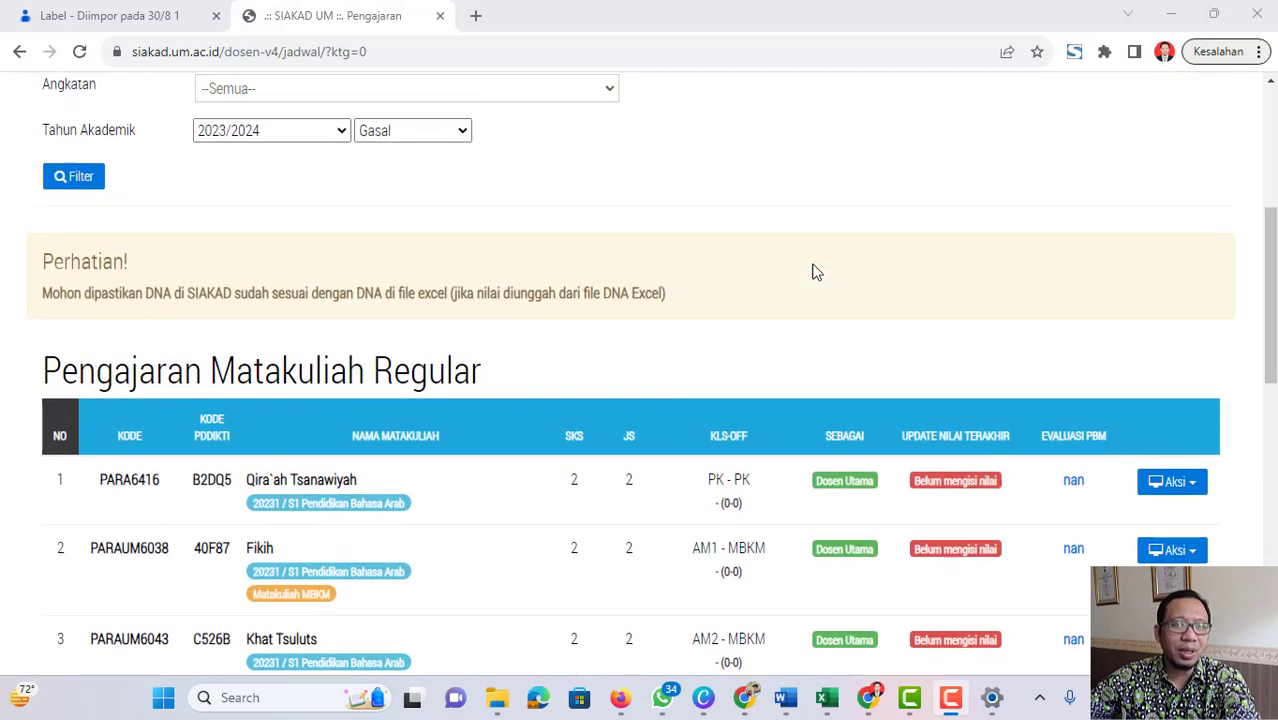
{"action": "scroll", "coordinate": [815, 270], "scroll_direction": "up", "scroll_amount": 1}
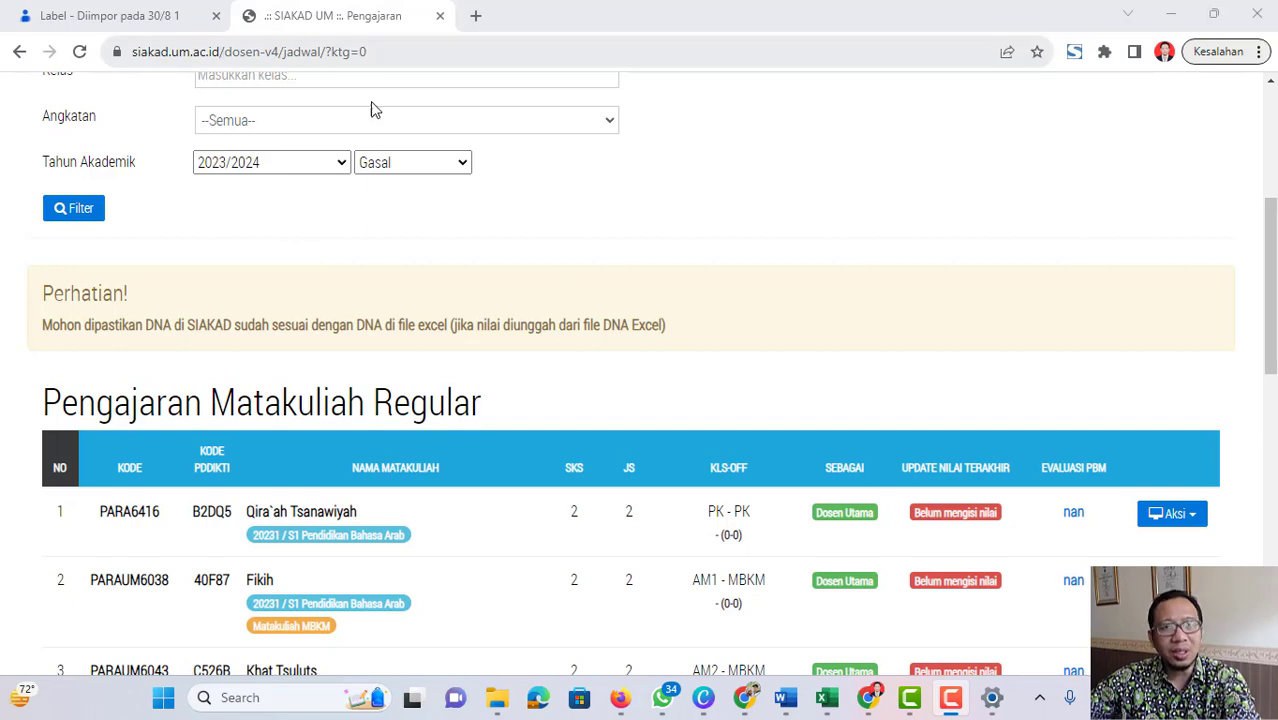
{"action": "scroll", "coordinate": [714, 204], "scroll_direction": "down", "scroll_amount": 5}
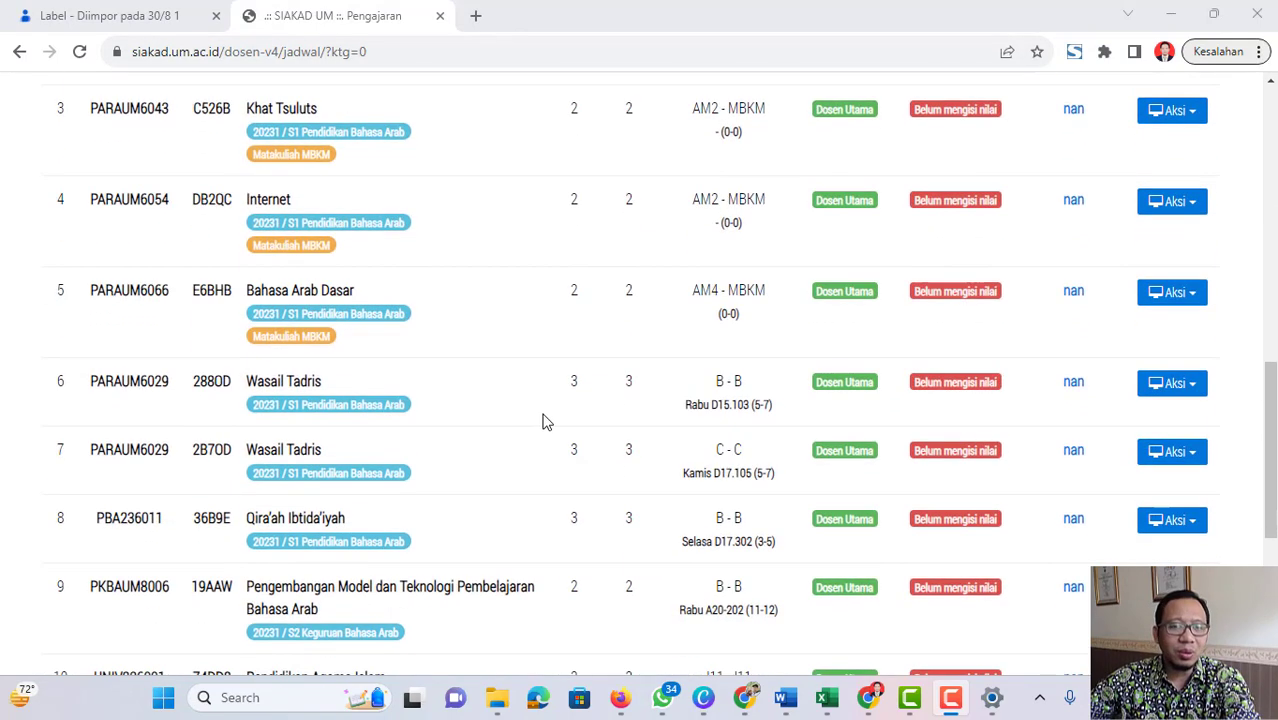
{"action": "scroll", "coordinate": [470, 400], "scroll_direction": "down", "scroll_amount": 3}
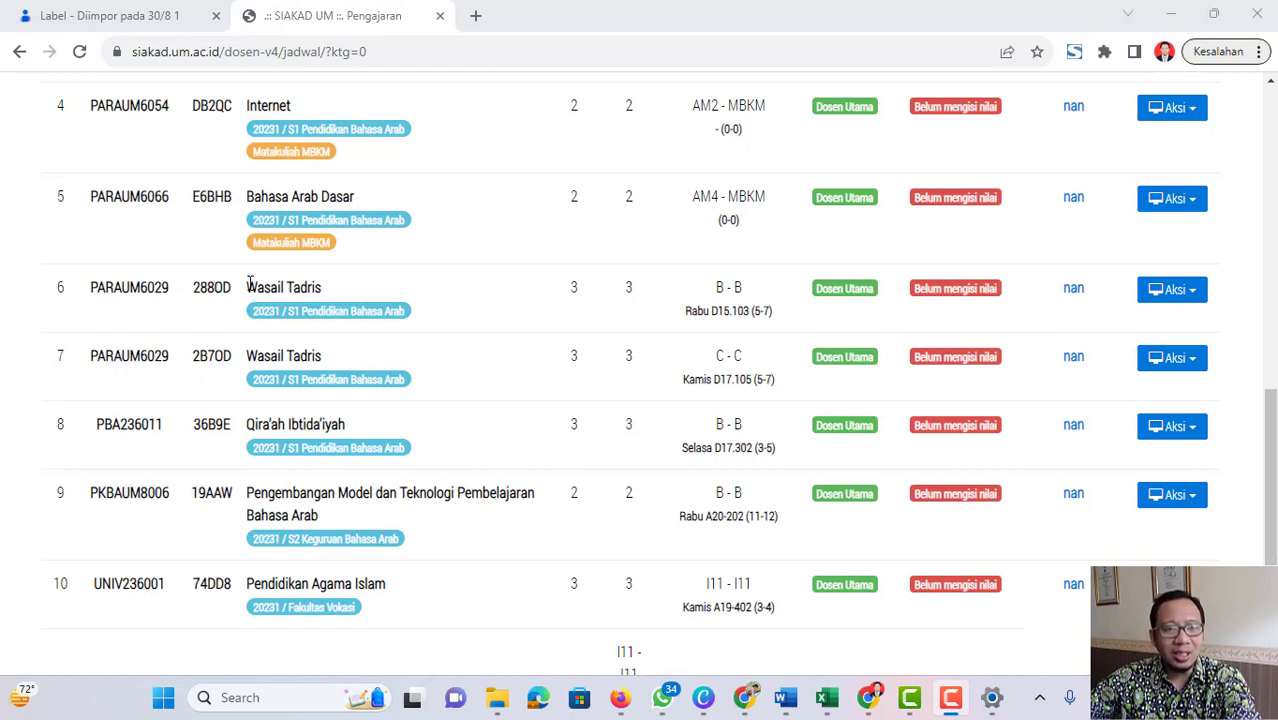
{"action": "left_click_drag", "start_coordinate": [248, 287], "coordinate": [323, 289]}
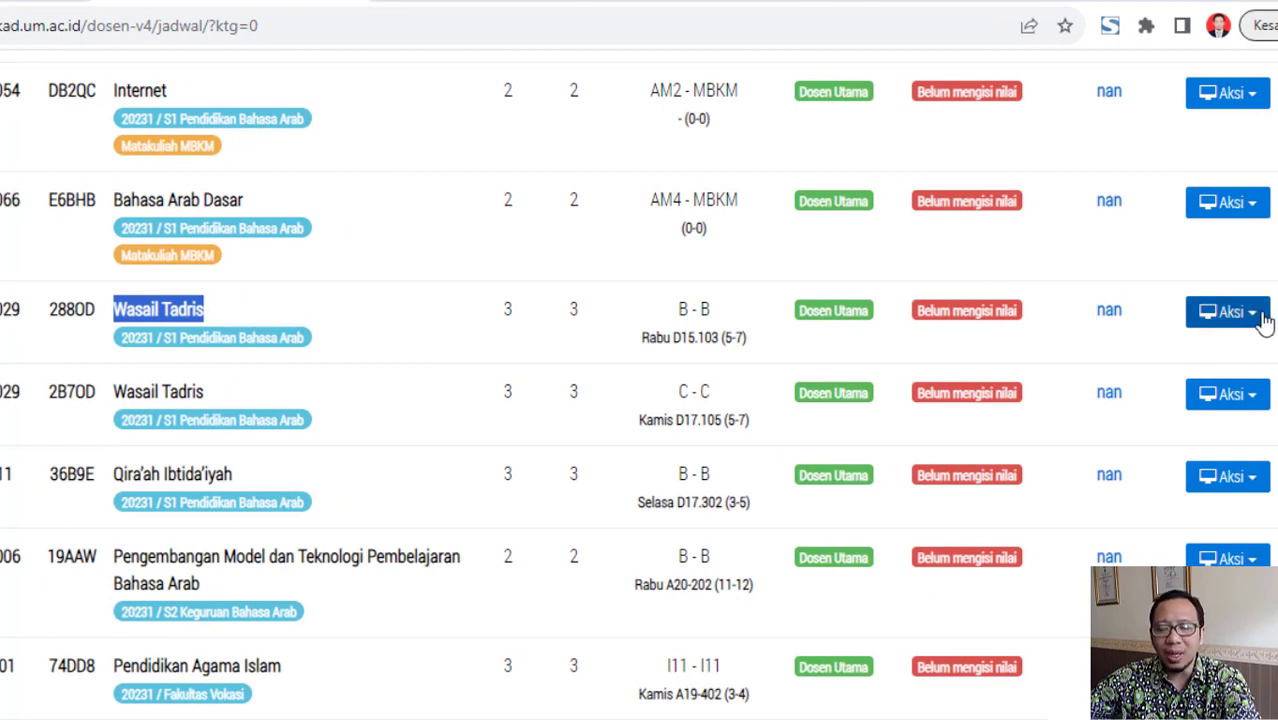
{"action": "left_click", "coordinate": [1260, 316]}
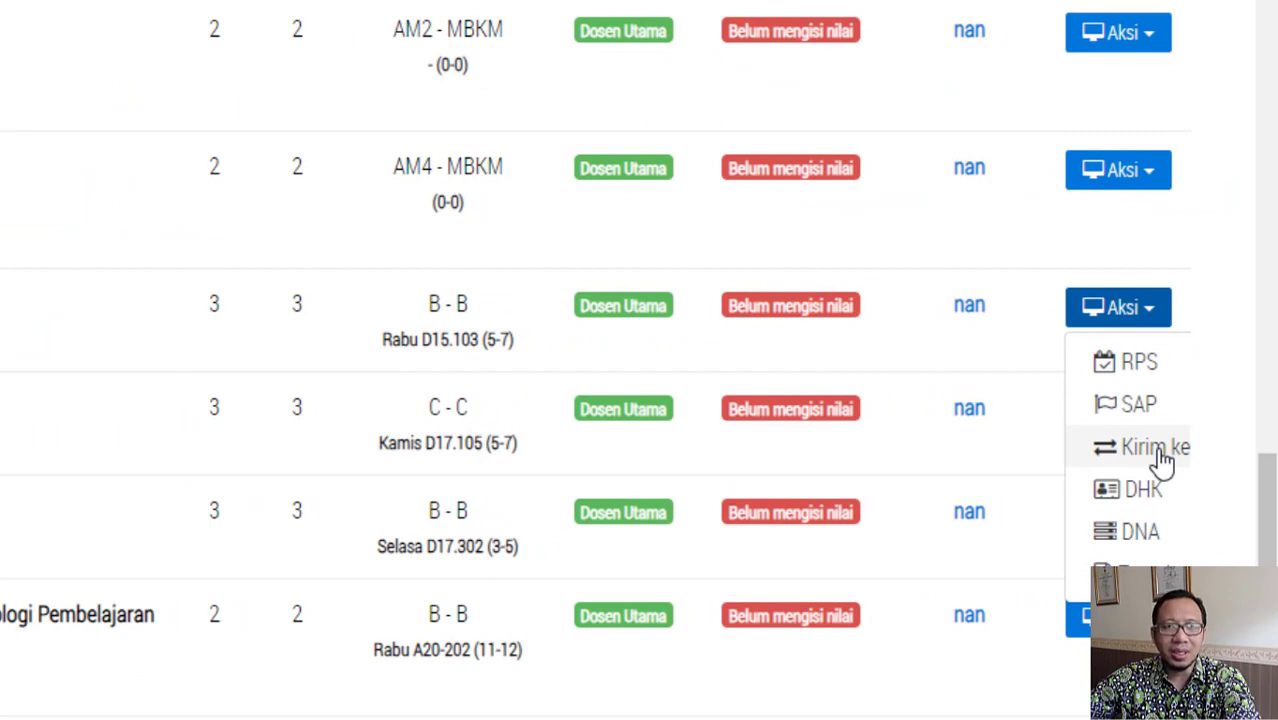
{"action": "left_click", "coordinate": [1158, 450]}
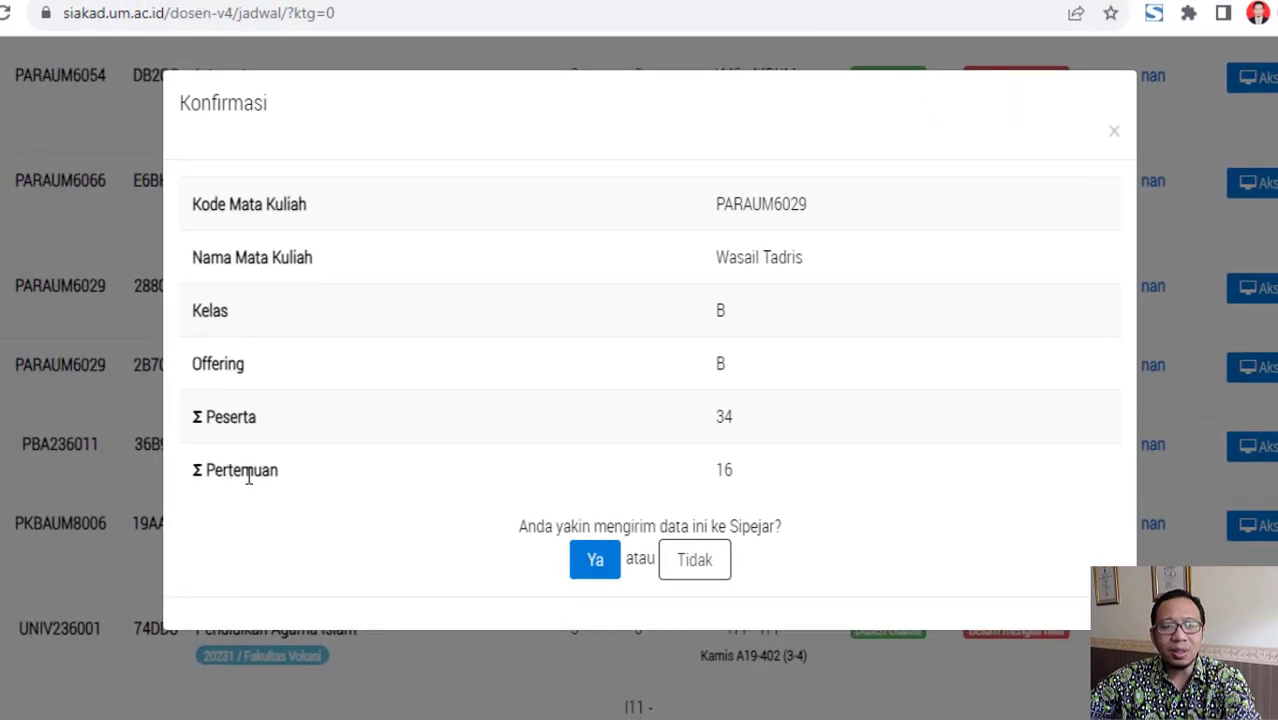
{"action": "left_click", "coordinate": [600, 588]}
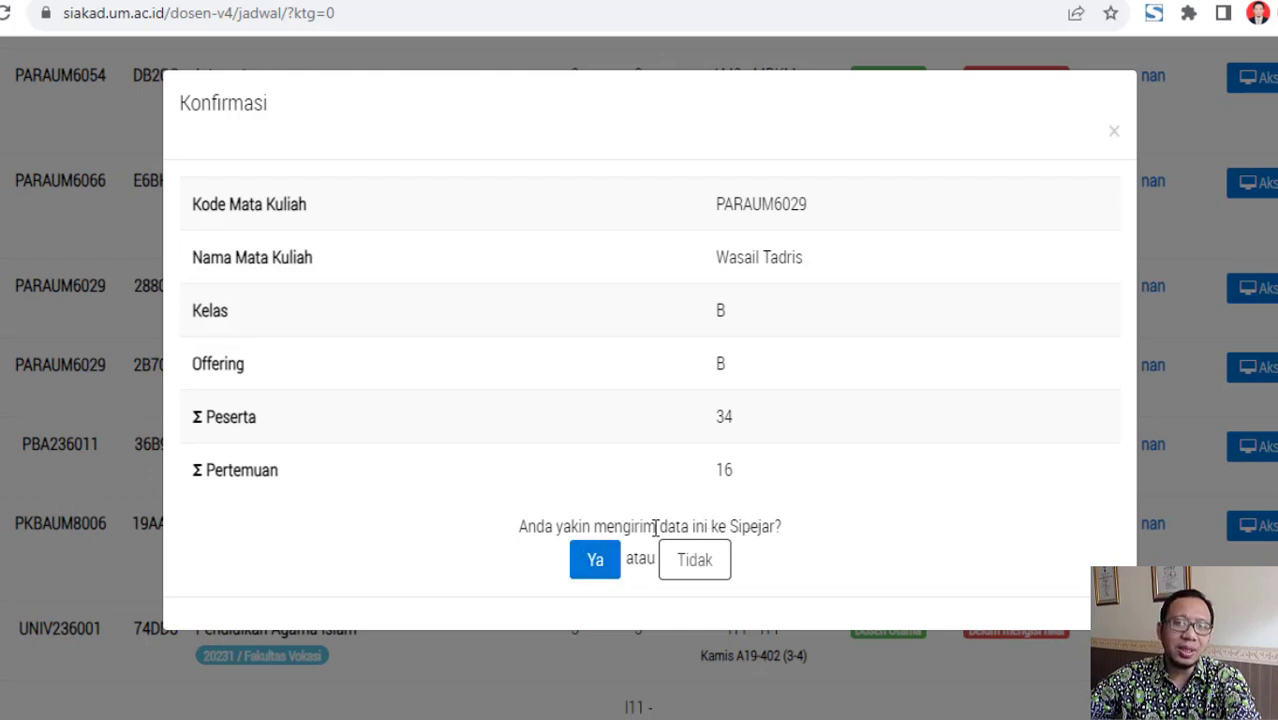
{"action": "left_click", "coordinate": [594, 562]}
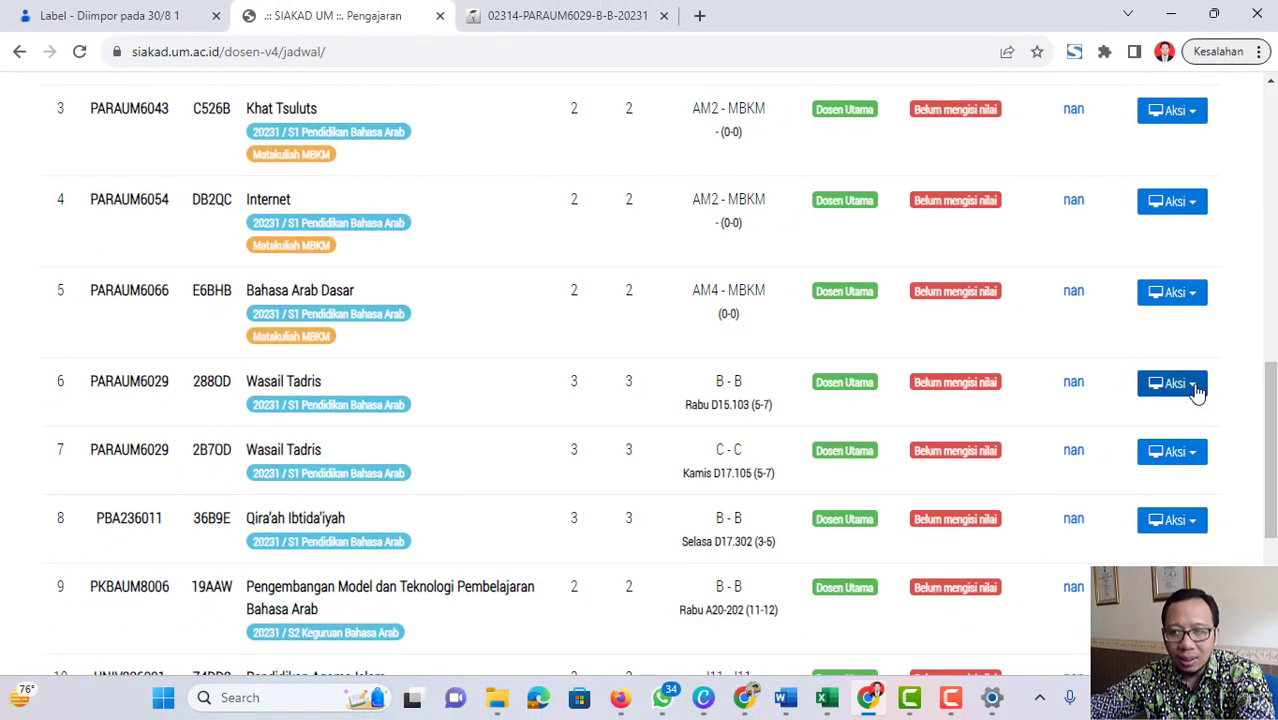
Step: View the Wasail Tadris class B course in Sipejar and continue from its enrolment options to the logged-in course page
{"action": "left_click", "coordinate": [1197, 390]}
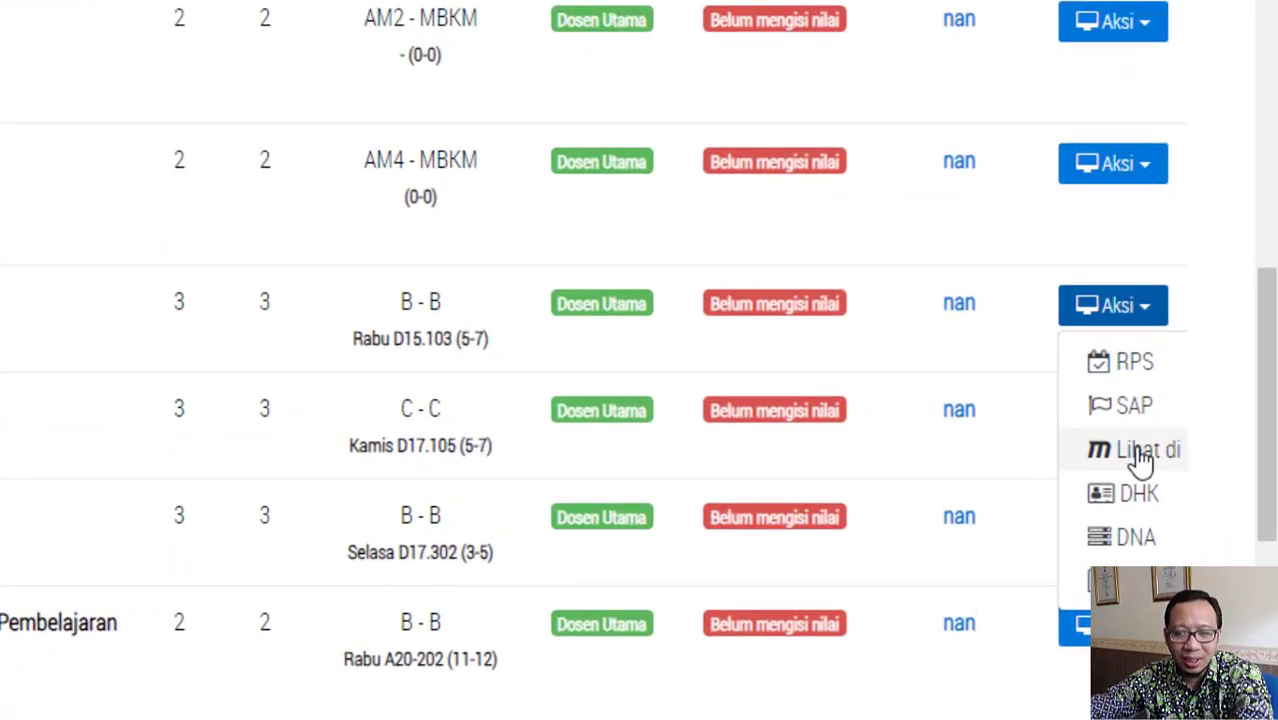
{"action": "left_click", "coordinate": [1141, 452]}
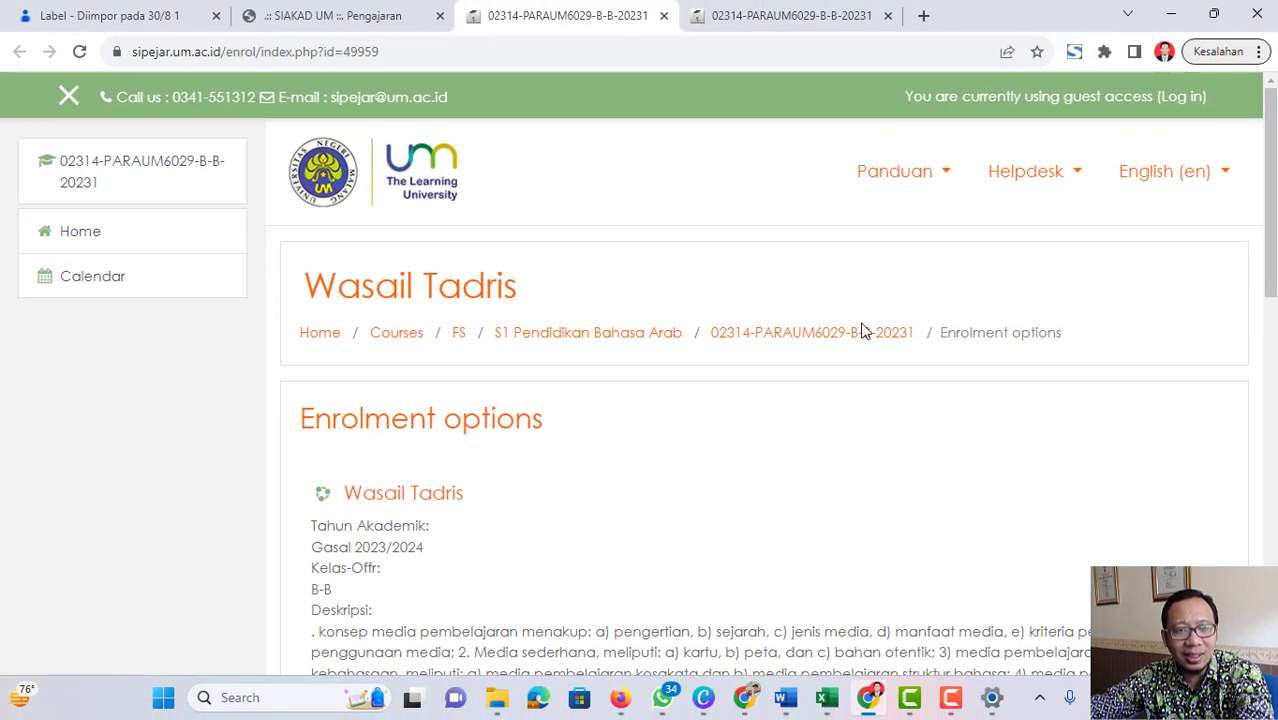
{"action": "scroll", "coordinate": [800, 350], "scroll_direction": "down", "scroll_amount": 2}
{"action": "scroll", "coordinate": [751, 361], "scroll_direction": "down", "scroll_amount": 9}
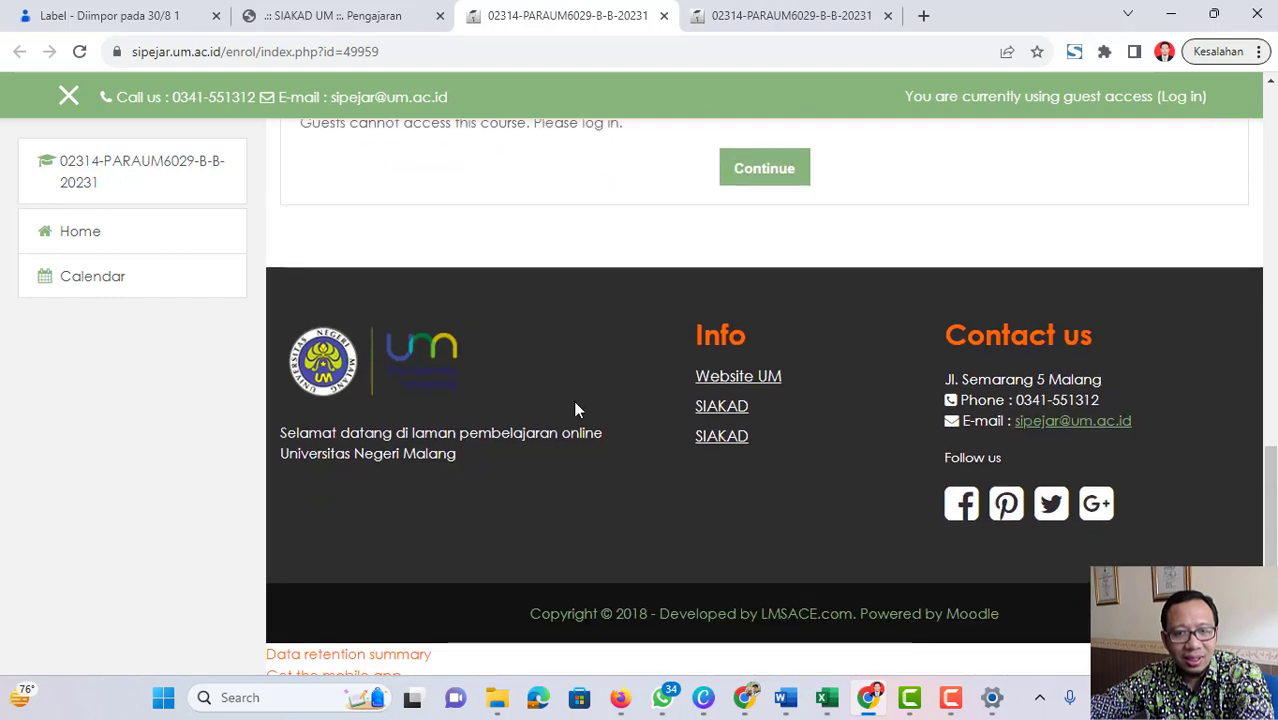
{"action": "scroll", "coordinate": [576, 408], "scroll_direction": "up", "scroll_amount": 4}
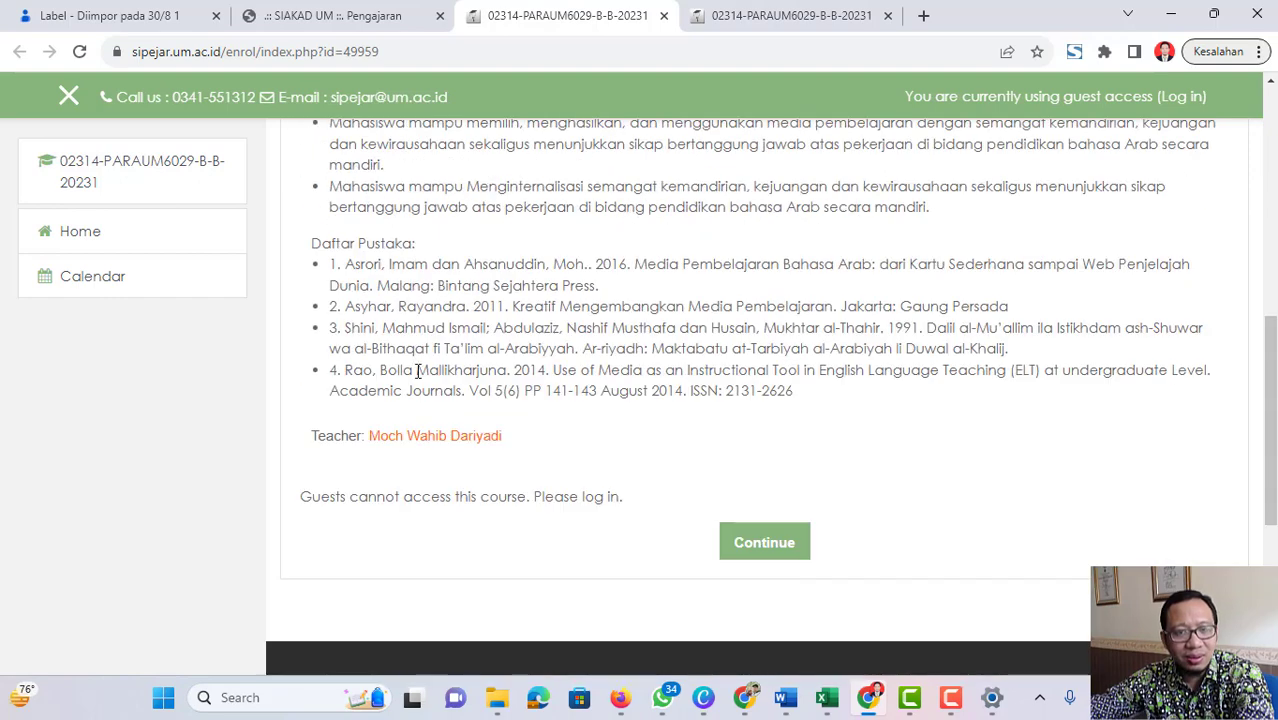
{"action": "left_click", "coordinate": [777, 550]}
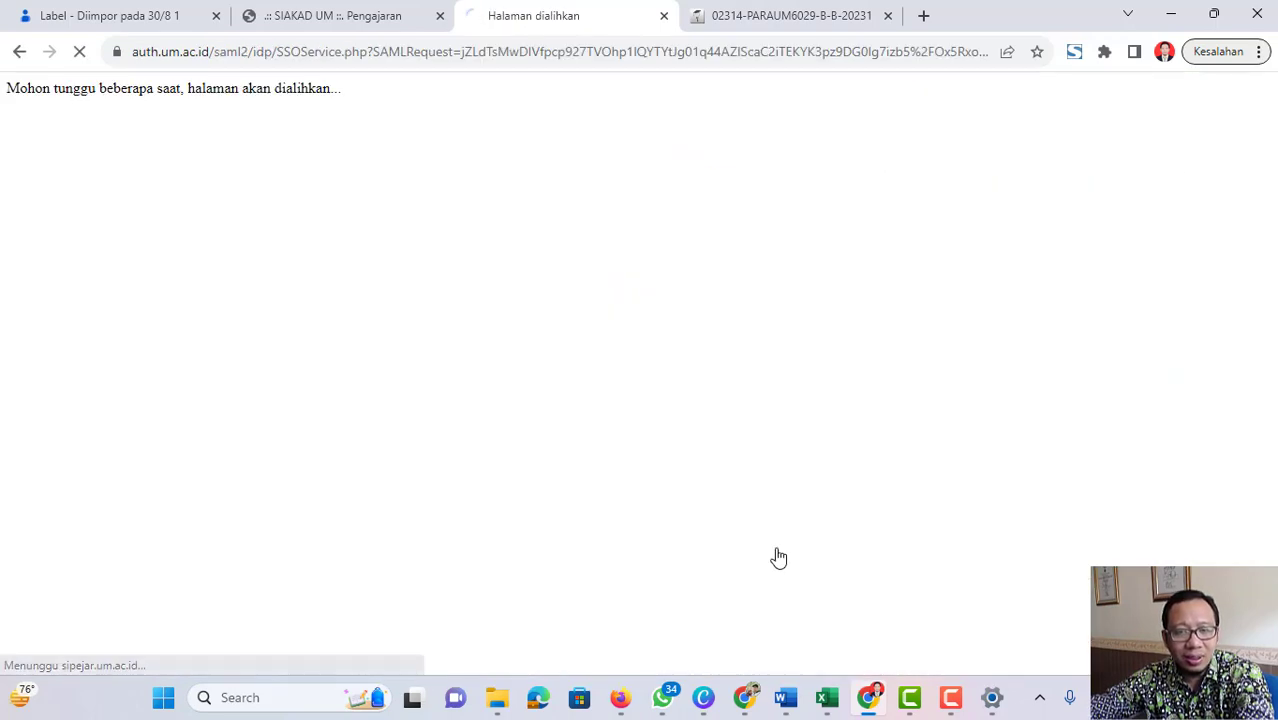
Step: Examine the list of Pertemuan sections on the Wasail Tadris course page
{"action": "scroll", "coordinate": [470, 443], "scroll_direction": "down", "scroll_amount": 14}
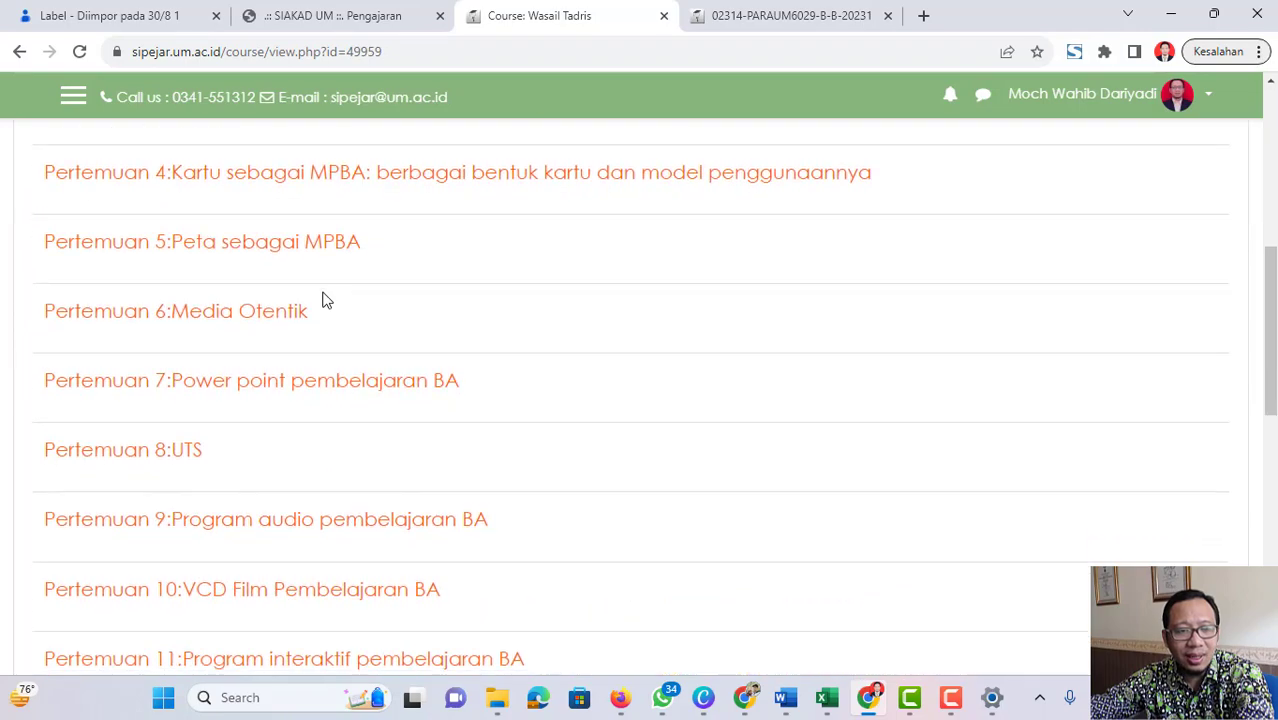
{"action": "scroll", "coordinate": [337, 337], "scroll_direction": "up", "scroll_amount": 8}
{"action": "scroll", "coordinate": [420, 362], "scroll_direction": "up", "scroll_amount": 6}
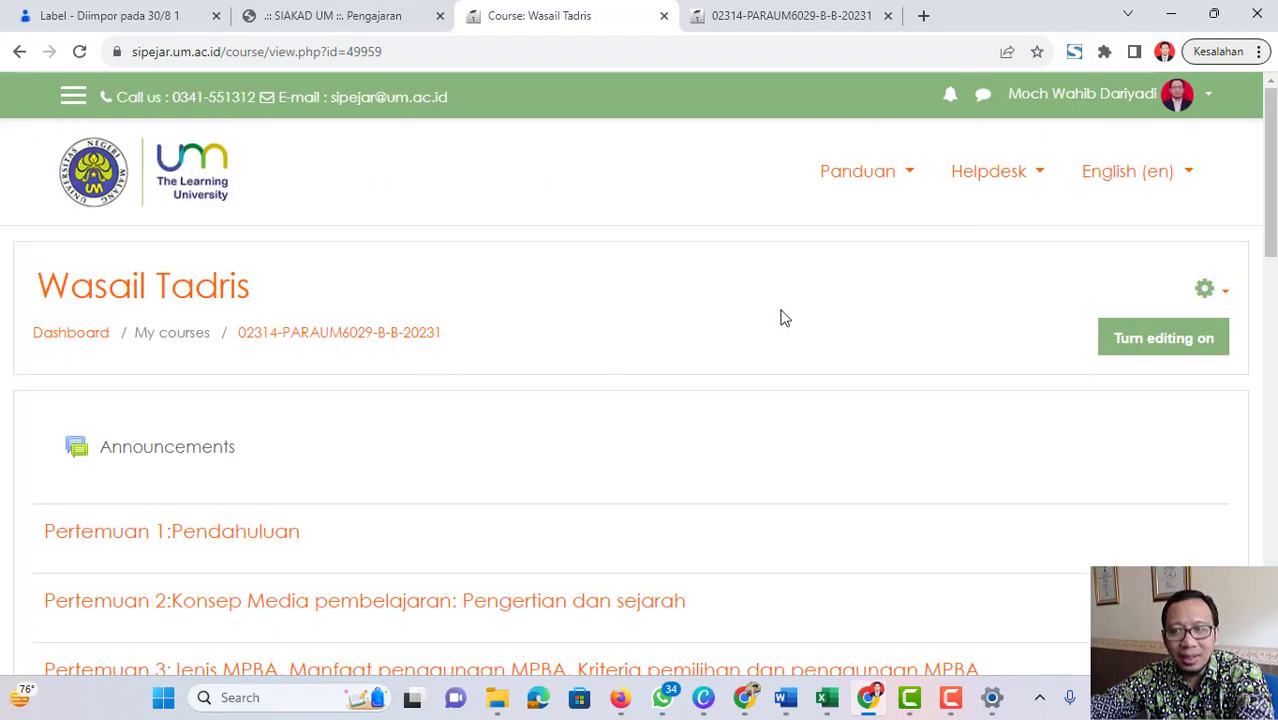
{"action": "scroll", "coordinate": [539, 310], "scroll_direction": "down", "scroll_amount": 7}
{"action": "scroll", "coordinate": [539, 320], "scroll_direction": "up", "scroll_amount": 6}
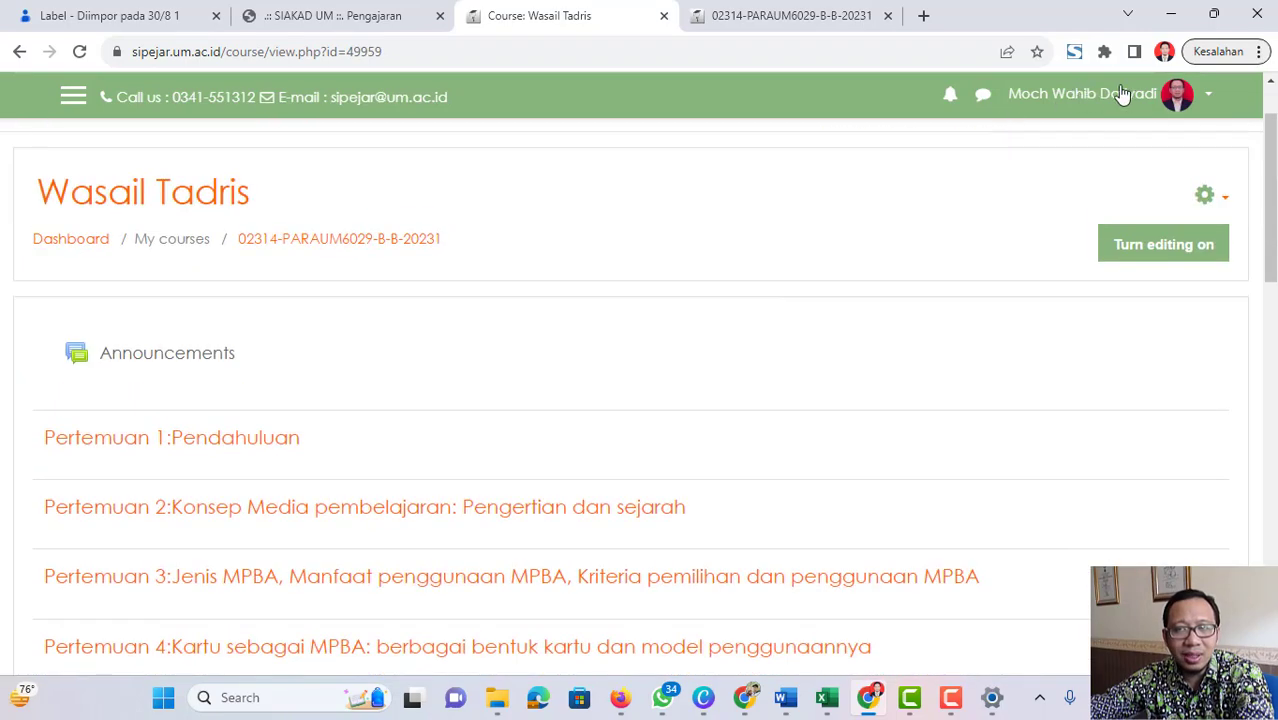
{"action": "scroll", "coordinate": [710, 422], "scroll_direction": "down", "scroll_amount": 14}
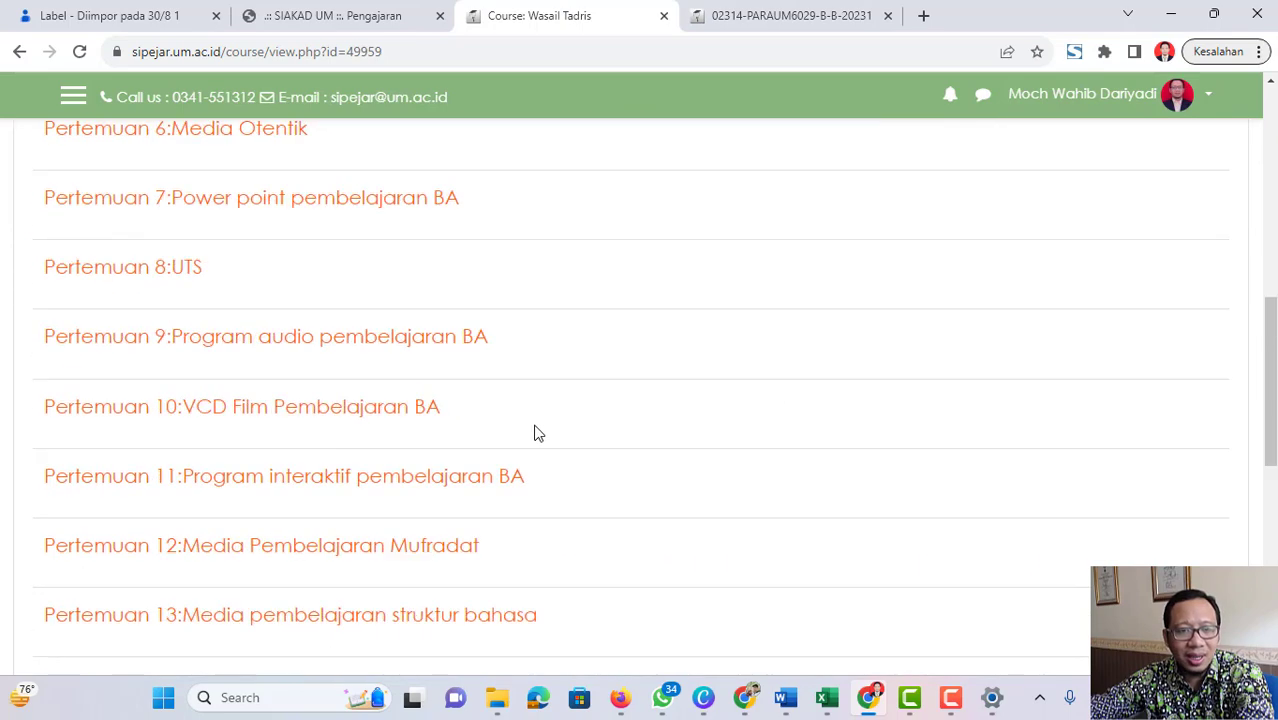
{"action": "scroll", "coordinate": [337, 422], "scroll_direction": "up", "scroll_amount": 7}
{"action": "scroll", "coordinate": [345, 412], "scroll_direction": "up", "scroll_amount": 7}
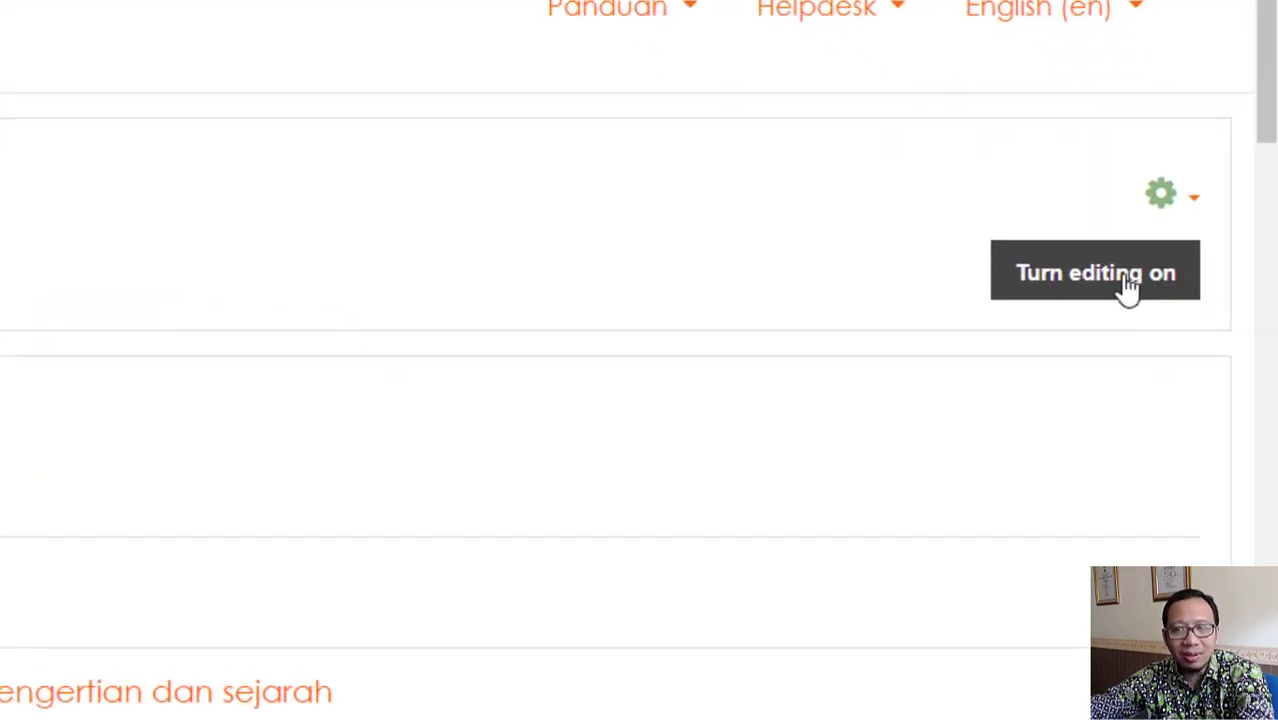
Step: Turn on editing for the Wasail Tadris course and review the editing options of its Pertemuan sections
{"action": "left_click", "coordinate": [1128, 285]}
{"action": "scroll", "coordinate": [134, 462], "scroll_direction": "down", "scroll_amount": 3}
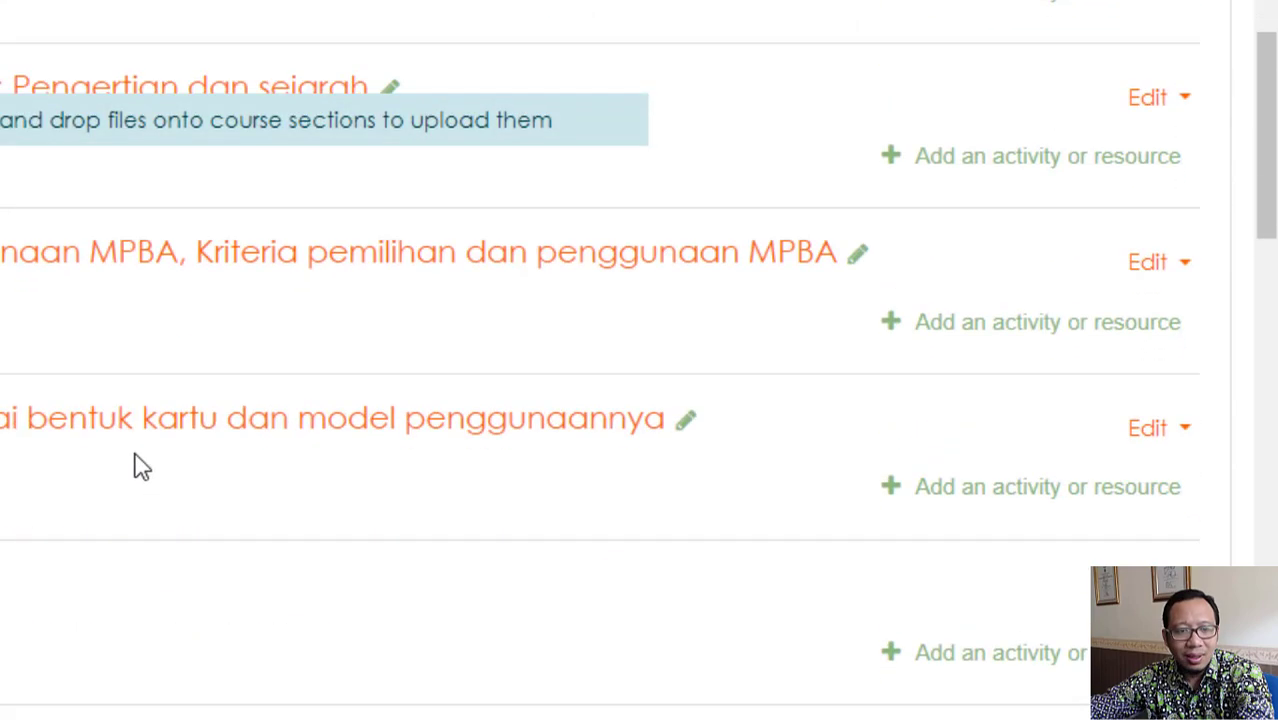
{"action": "scroll", "coordinate": [627, 400], "scroll_direction": "down", "scroll_amount": 10}
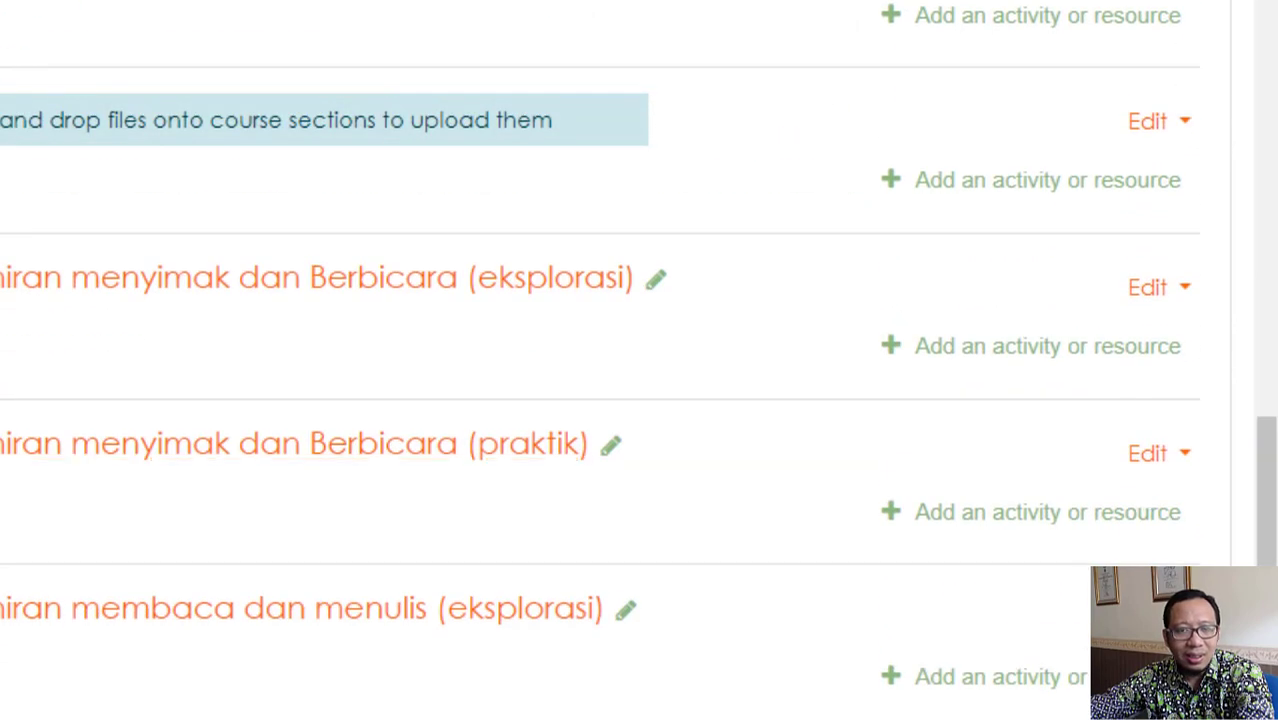
{"action": "scroll", "coordinate": [454, 474], "scroll_direction": "up", "scroll_amount": 15}
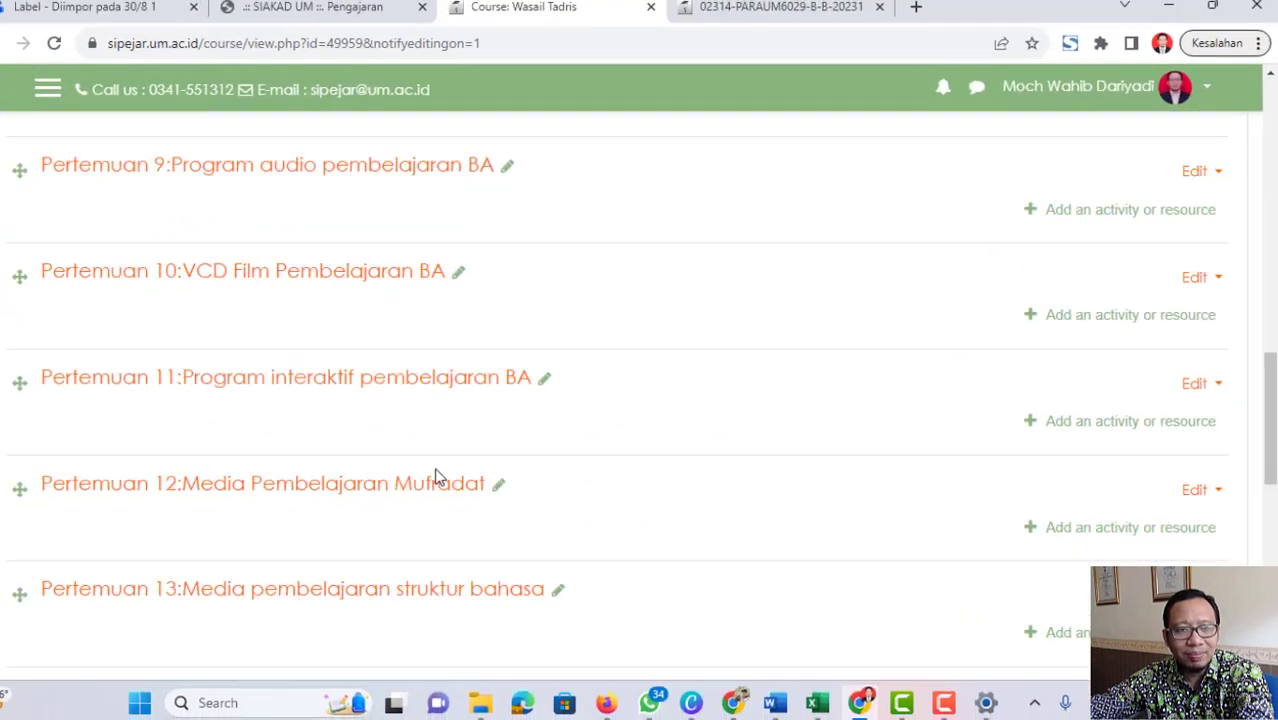
{"action": "scroll", "coordinate": [454, 474], "scroll_direction": "up", "scroll_amount": 4}
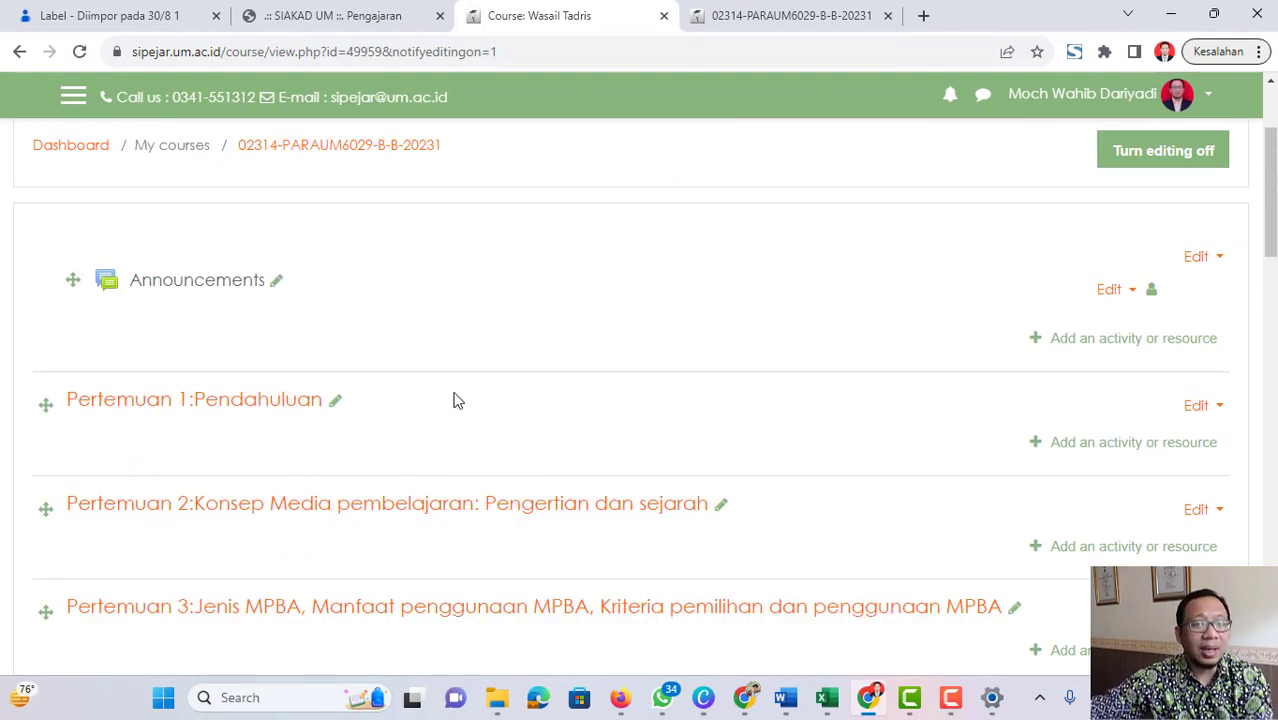
{"action": "scroll", "coordinate": [430, 393], "scroll_direction": "down", "scroll_amount": 5}
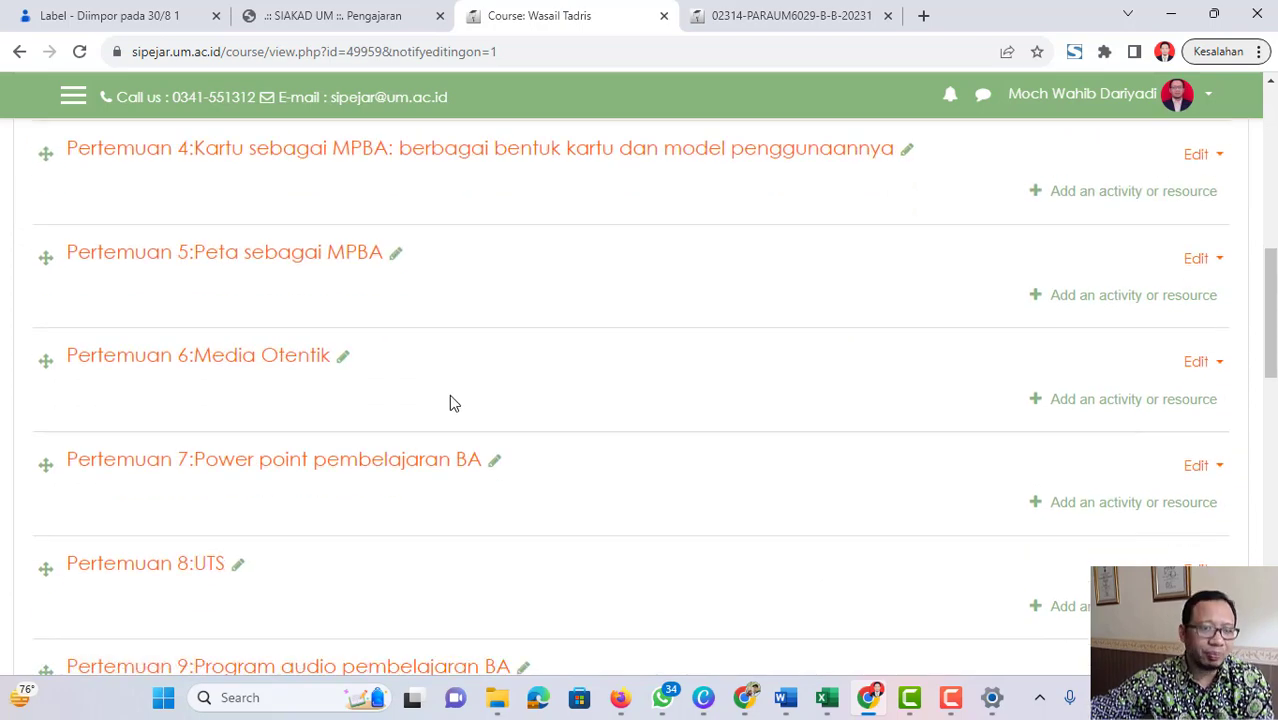
{"action": "scroll", "coordinate": [449, 396], "scroll_direction": "down", "scroll_amount": 9}
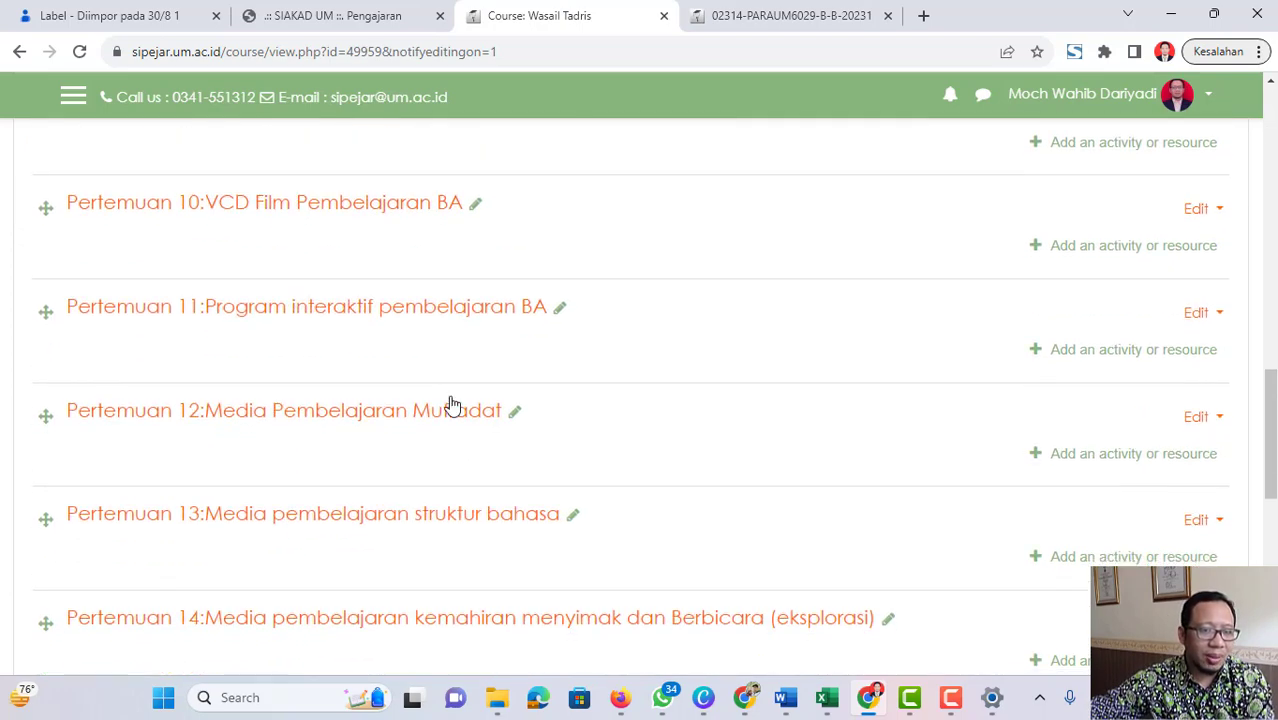
{"action": "scroll", "coordinate": [582, 418], "scroll_direction": "up", "scroll_amount": 12}
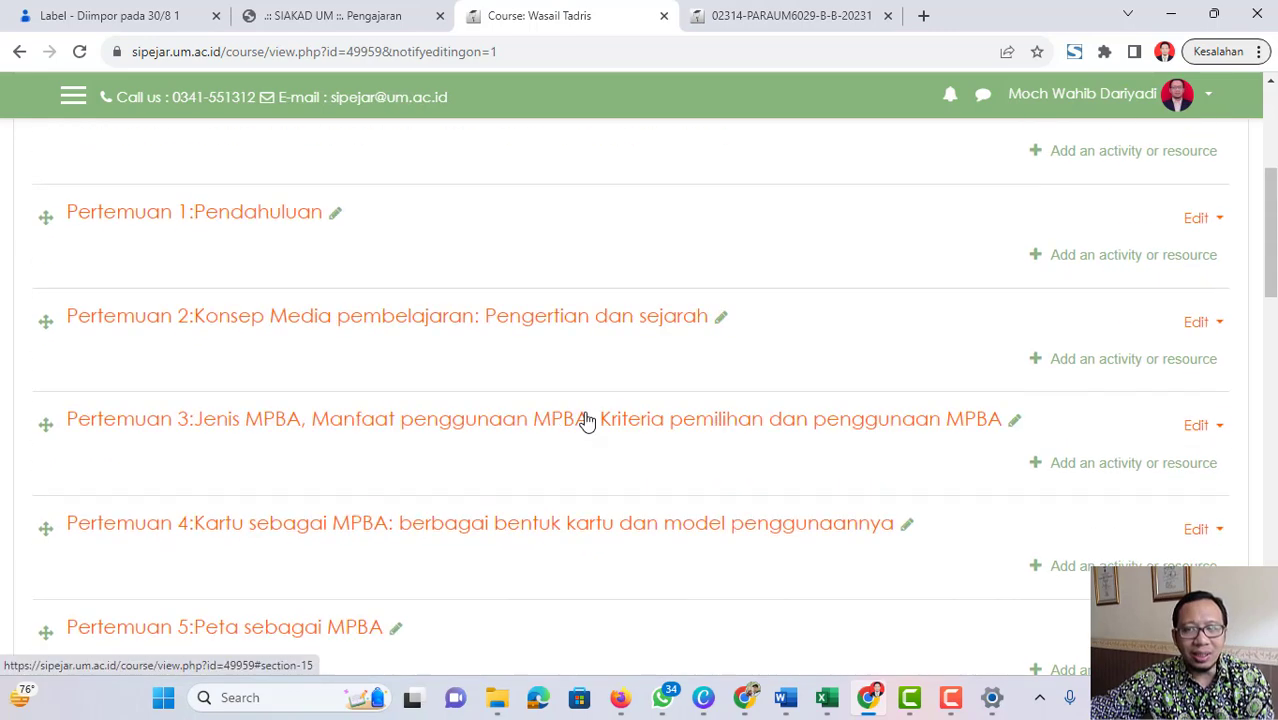
Step: Open the Import function for the Wasail Tadris course
{"action": "scroll", "coordinate": [587, 421], "scroll_direction": "up", "scroll_amount": 4}
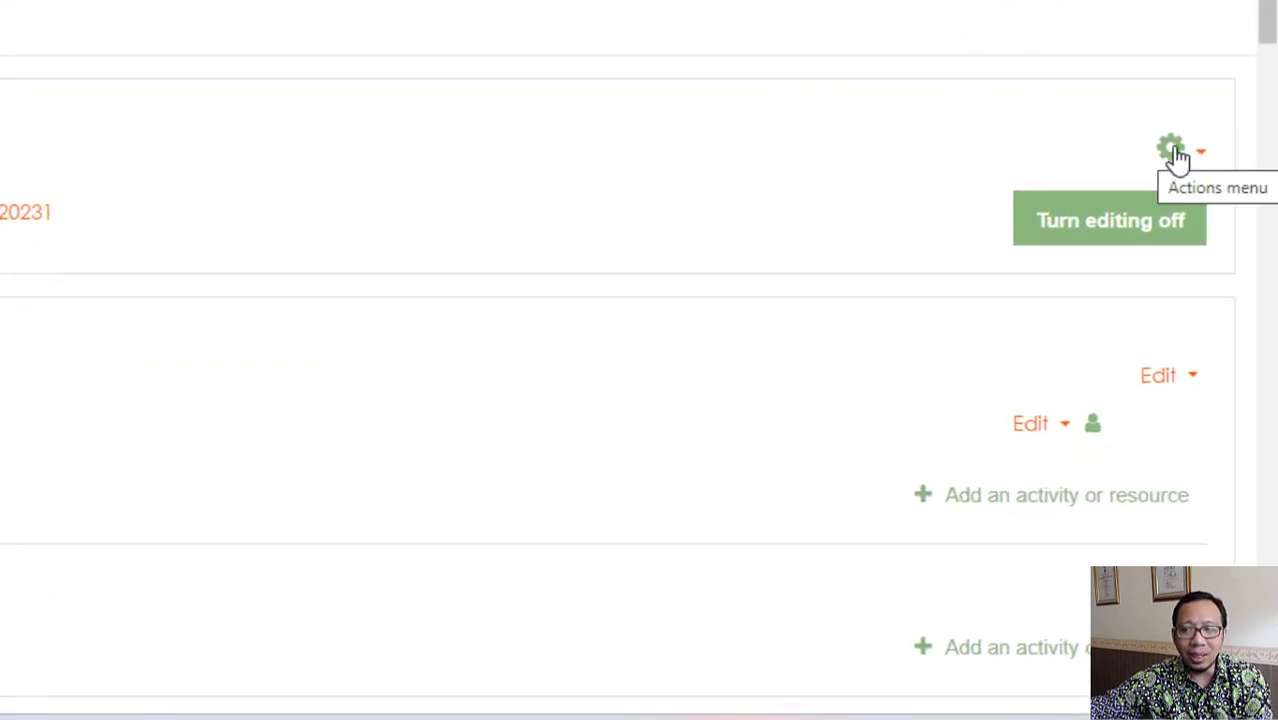
{"action": "left_click", "coordinate": [1172, 151]}
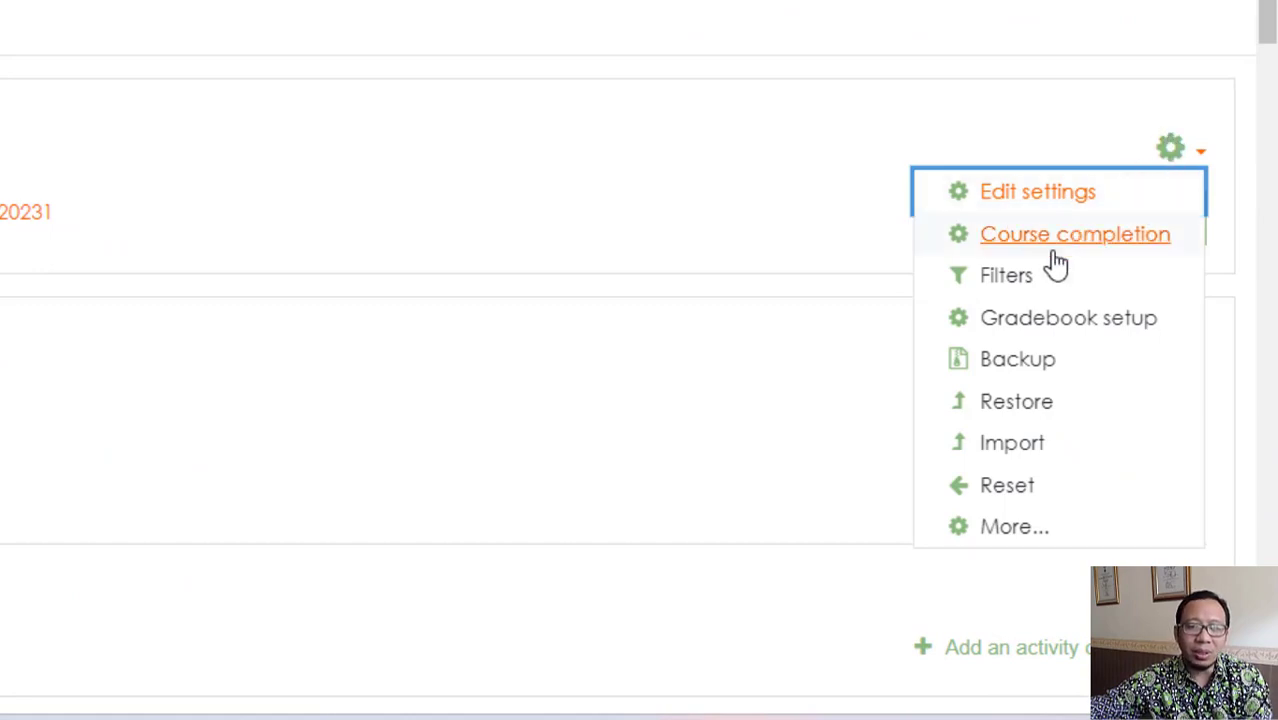
{"action": "left_click", "coordinate": [1028, 453]}
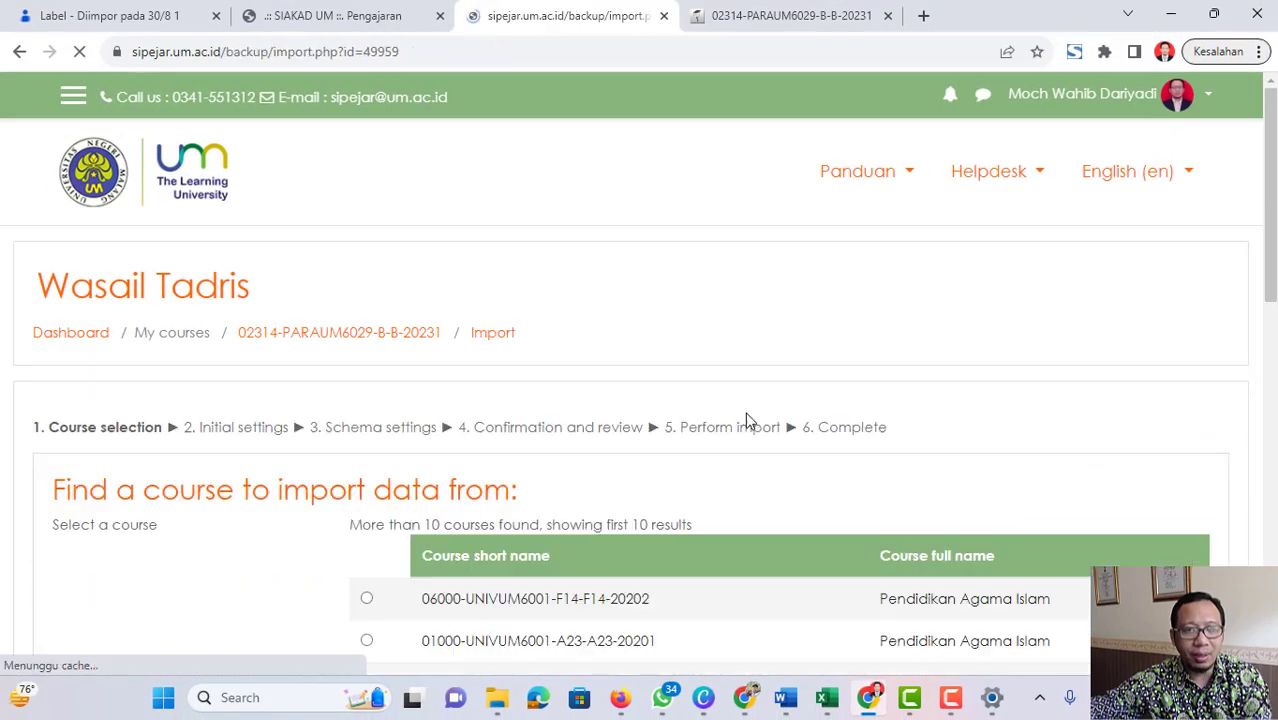
Step: Search the list of courses to import data from for "wasail"
{"action": "scroll", "coordinate": [760, 400], "scroll_direction": "down", "scroll_amount": 2}
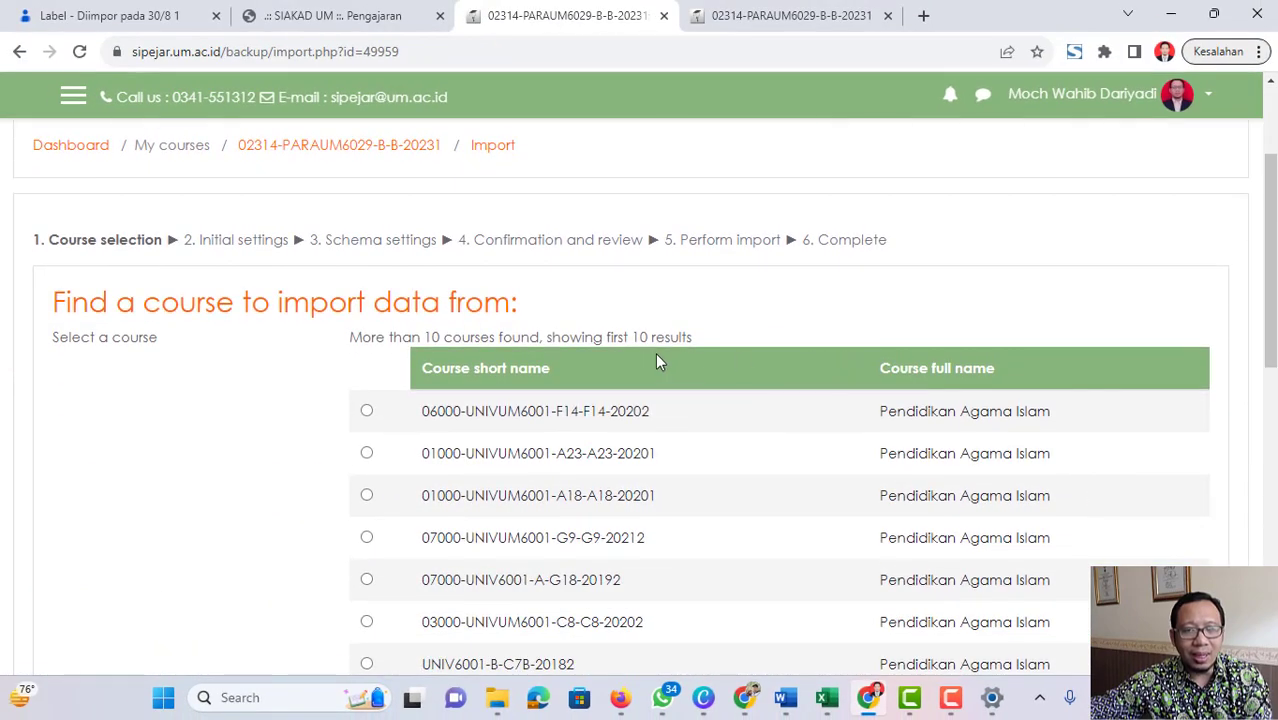
{"action": "scroll", "coordinate": [655, 362], "scroll_direction": "down", "scroll_amount": 3}
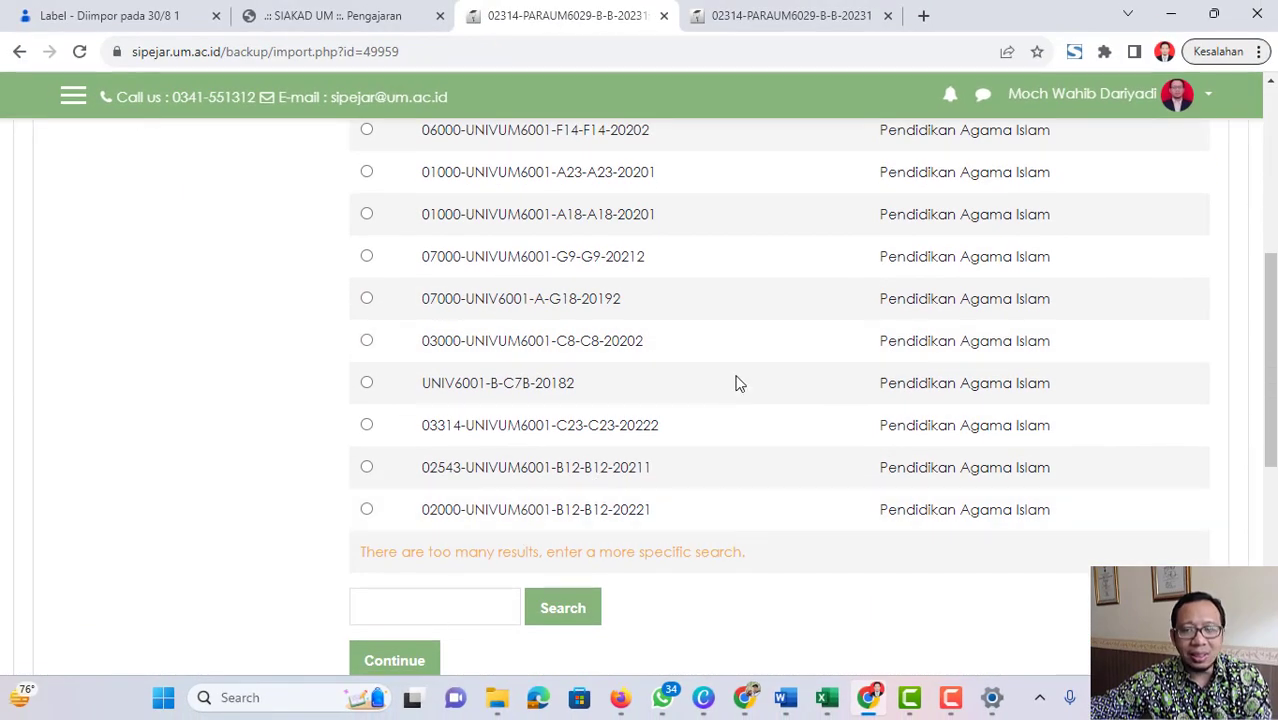
{"action": "scroll", "coordinate": [517, 235], "scroll_direction": "up", "scroll_amount": 2}
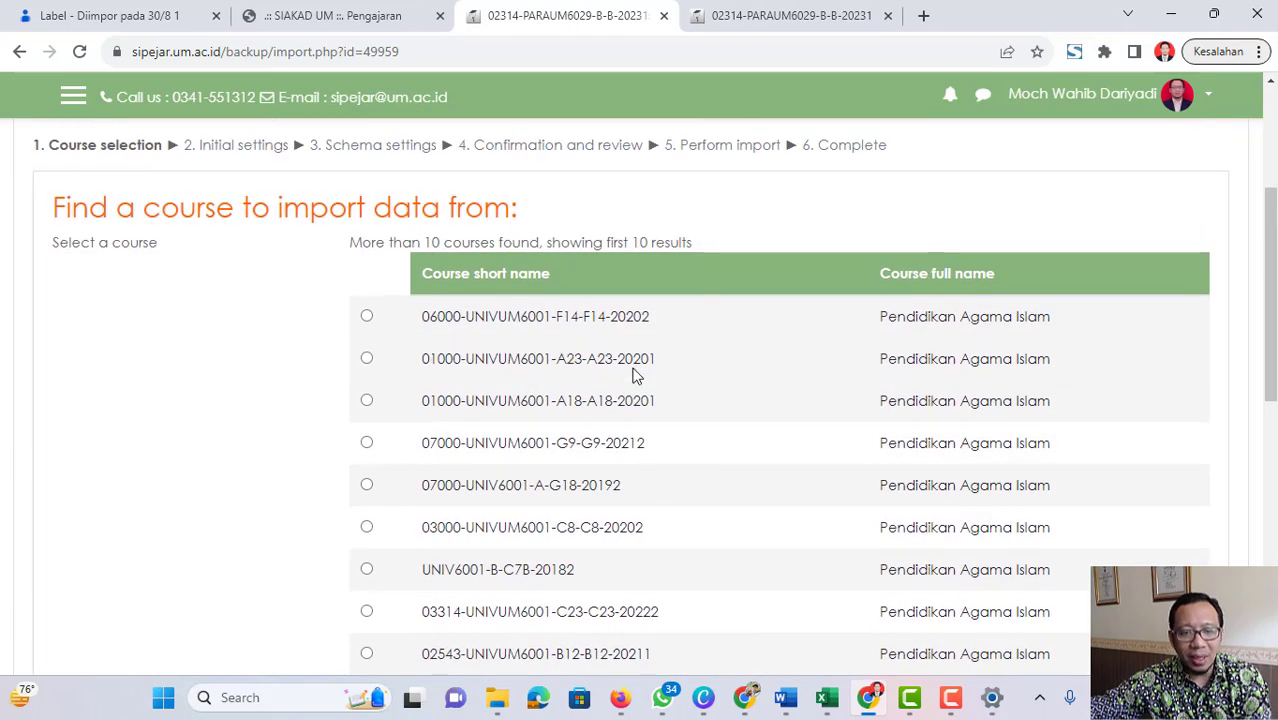
{"action": "scroll", "coordinate": [632, 375], "scroll_direction": "down", "scroll_amount": 3}
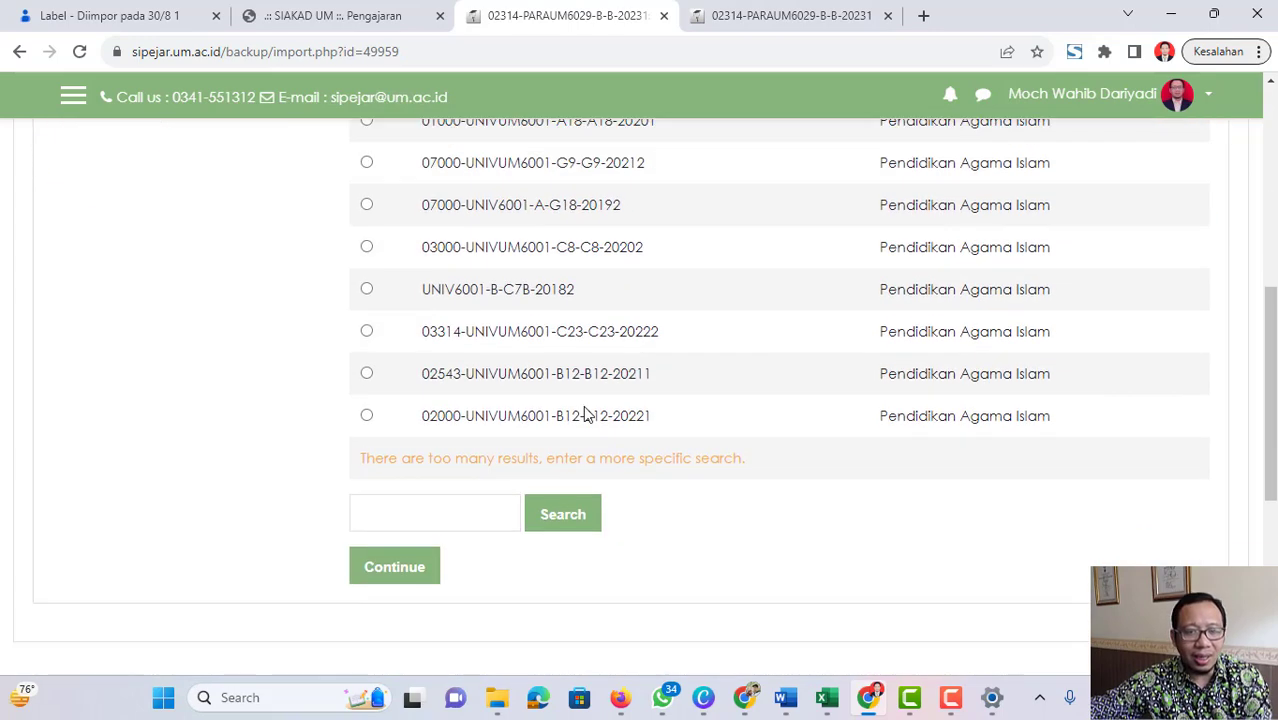
{"action": "left_click", "coordinate": [446, 519]}
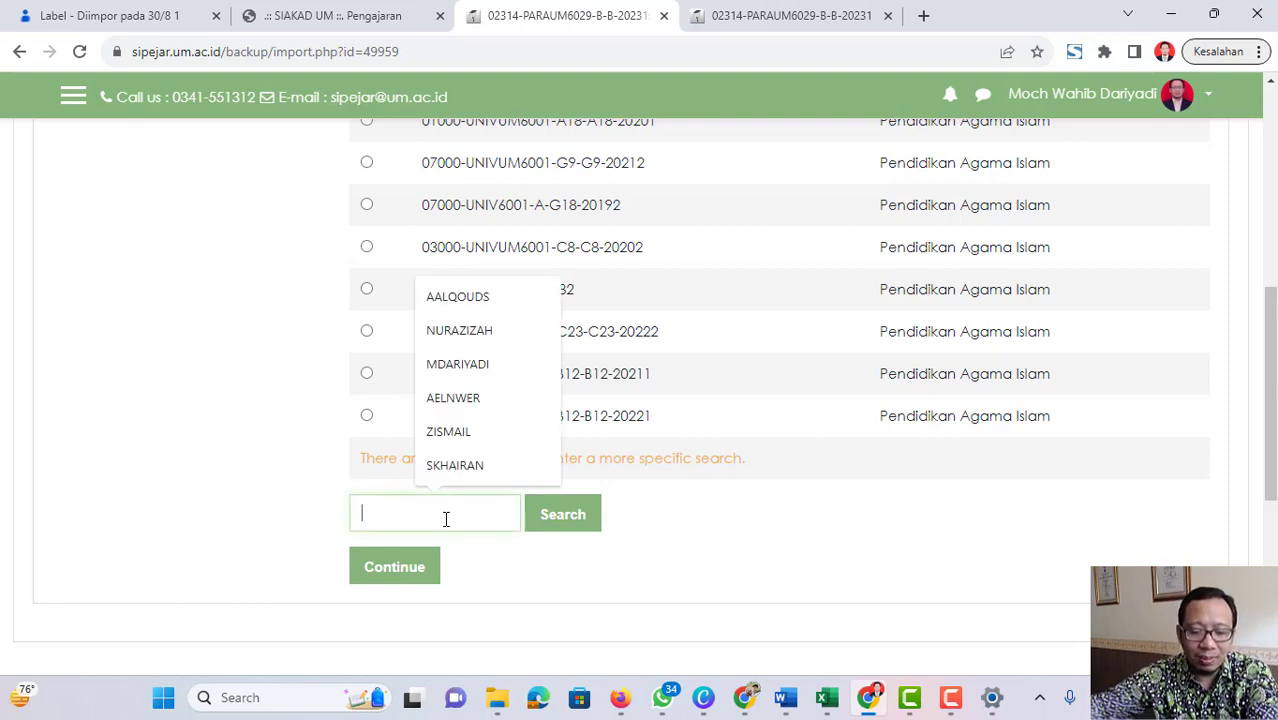
{"action": "type", "text": "wasail"}
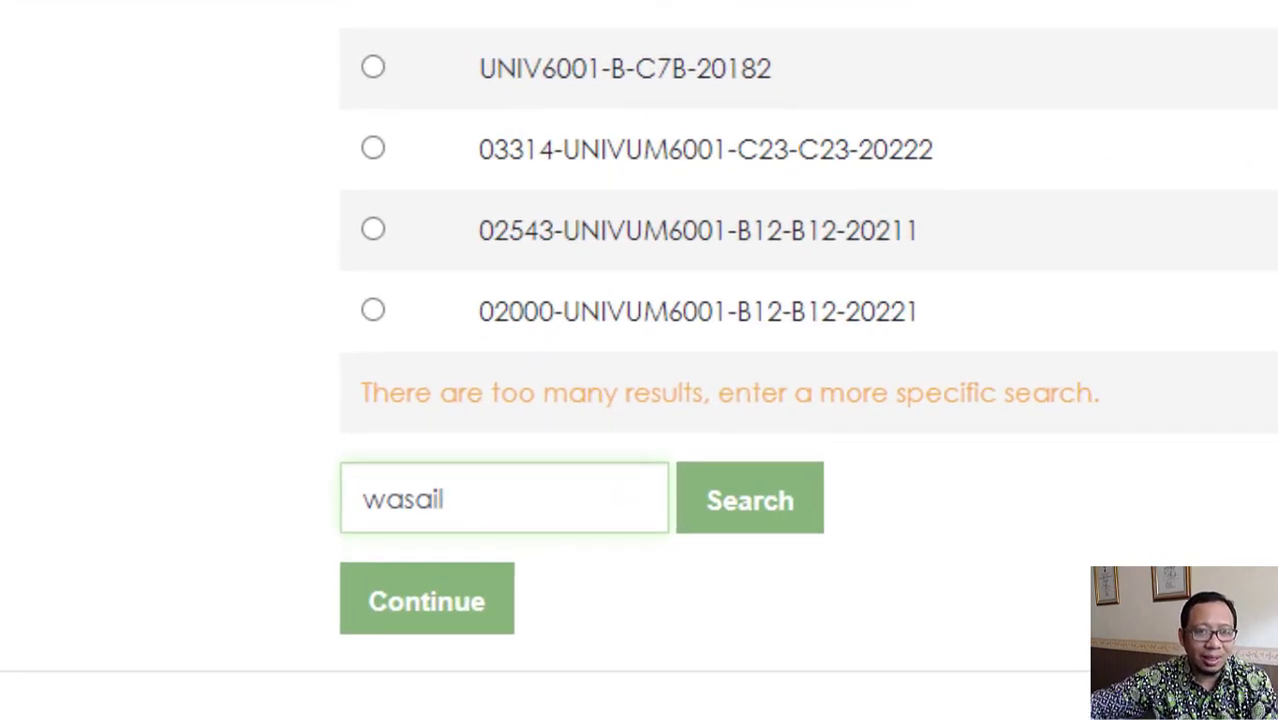
{"action": "left_click", "coordinate": [727, 506]}
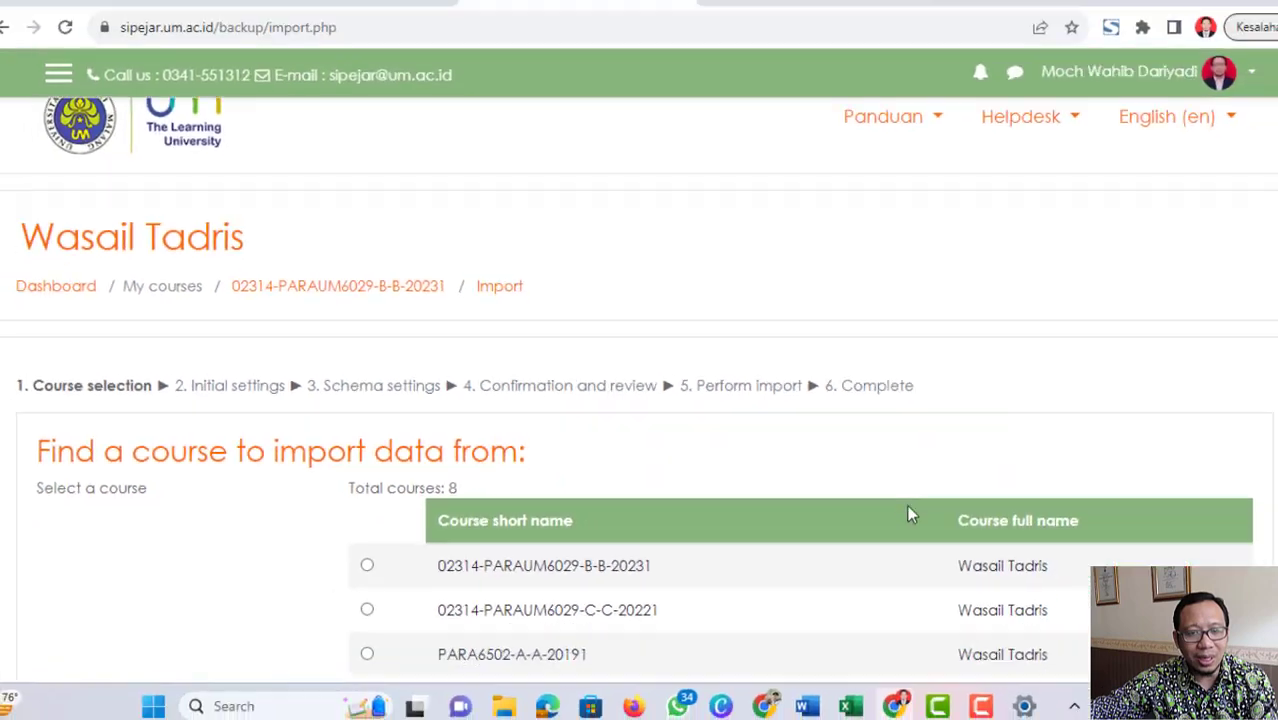
Step: Compare the year codes of the Wasail Tadris courses, choose 02314-PARAUM6029-A-A-20221 as the import source, and continue to the initial settings
{"action": "scroll", "coordinate": [716, 466], "scroll_direction": "down", "scroll_amount": 5}
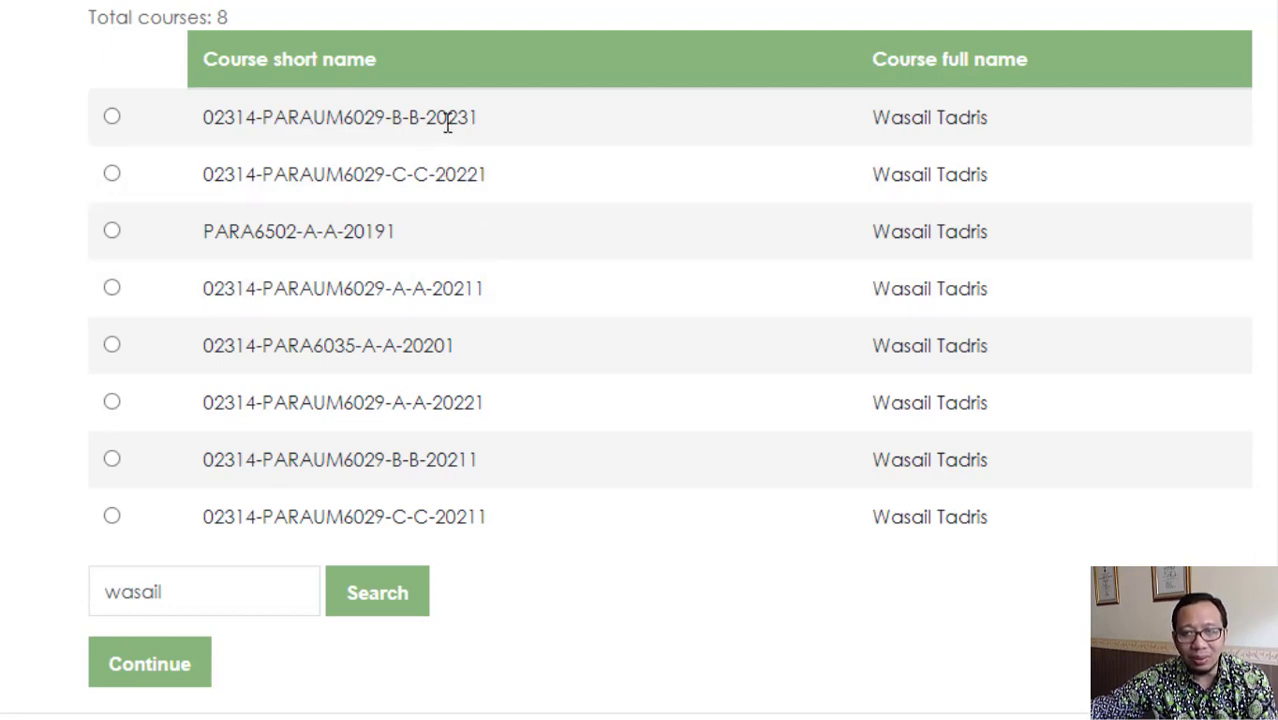
{"action": "left_click_drag", "start_coordinate": [470, 121], "coordinate": [427, 120]}
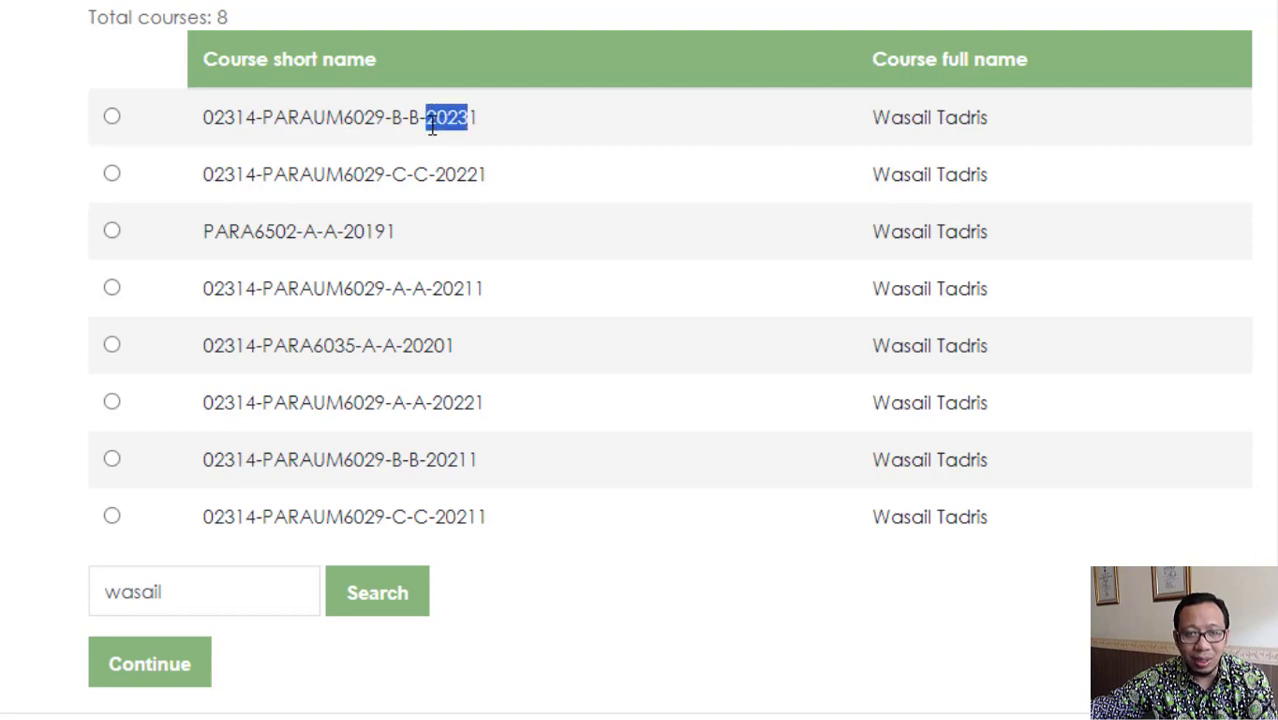
{"action": "left_click_drag", "start_coordinate": [479, 175], "coordinate": [435, 175]}
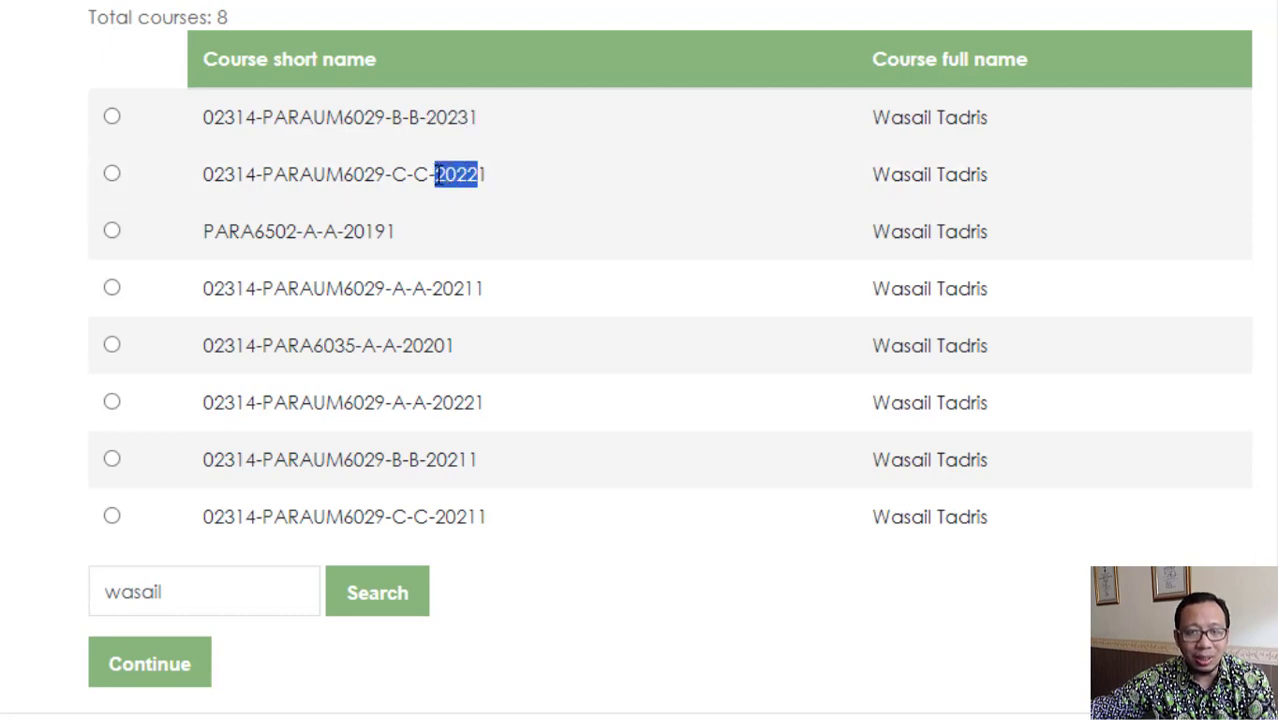
{"action": "left_click_drag", "start_coordinate": [464, 289], "coordinate": [426, 289]}
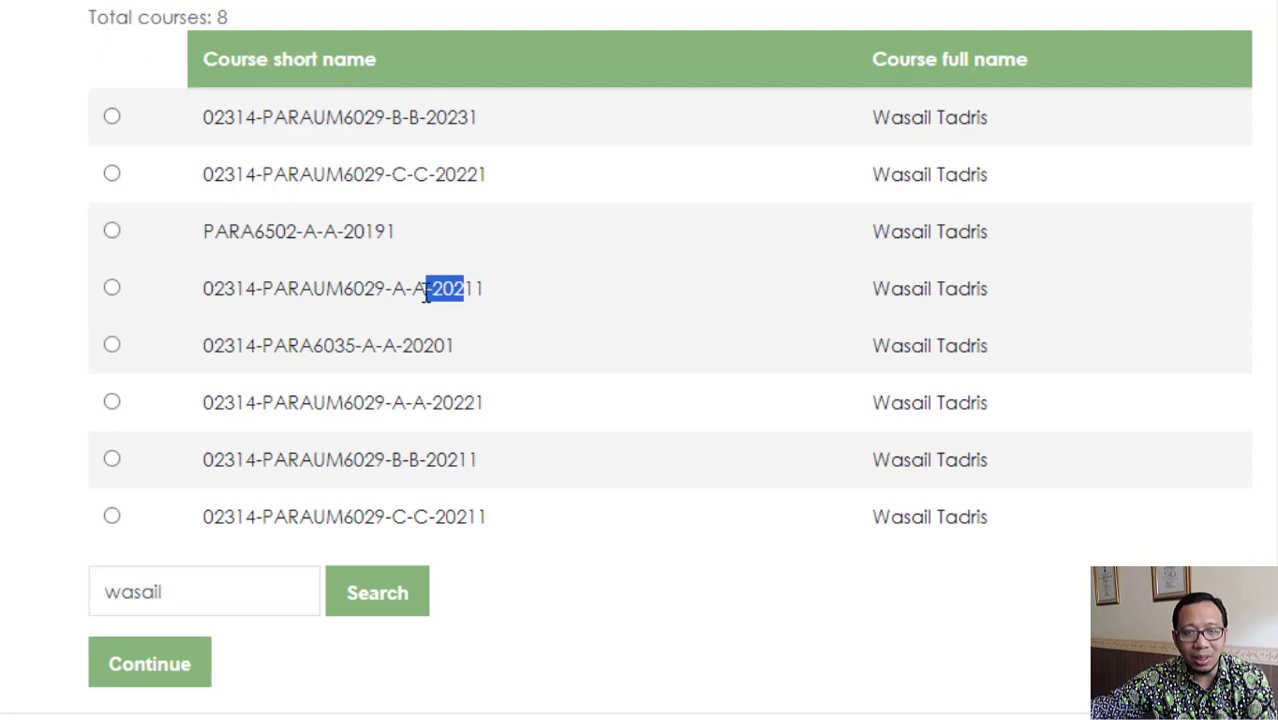
{"action": "left_click", "coordinate": [472, 177]}
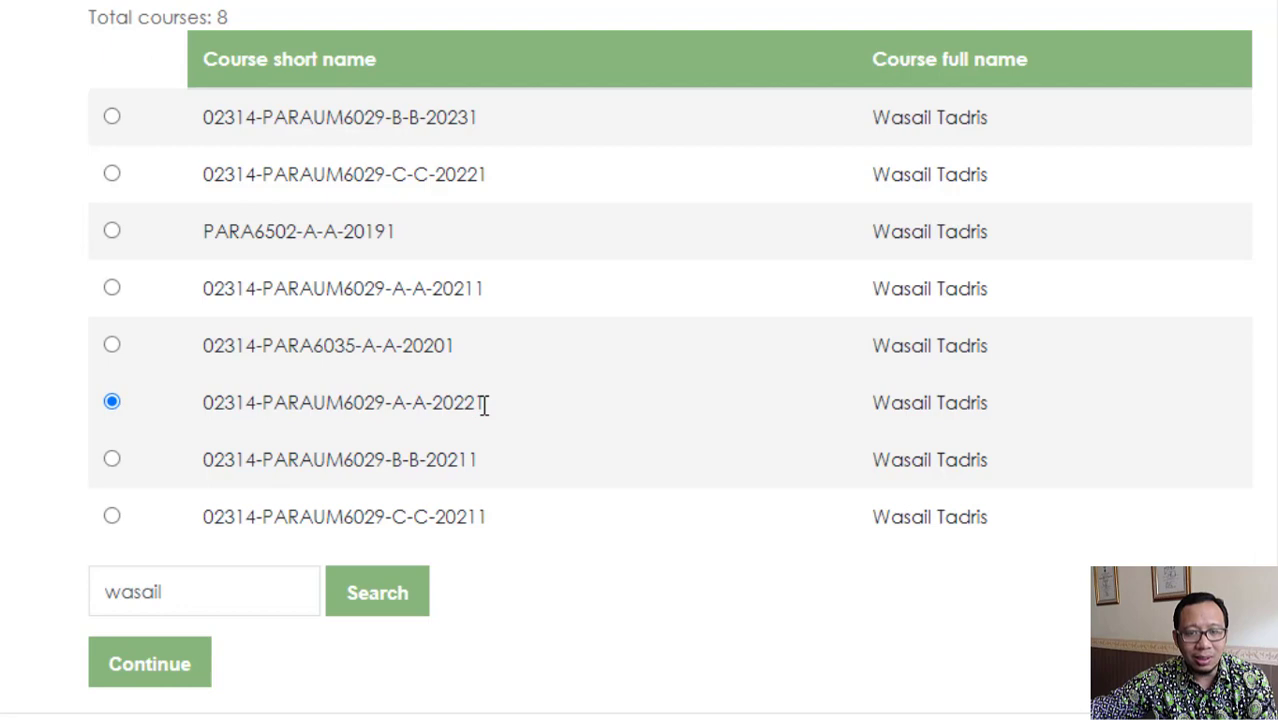
{"action": "scroll", "coordinate": [302, 629], "scroll_direction": "down", "scroll_amount": 3}
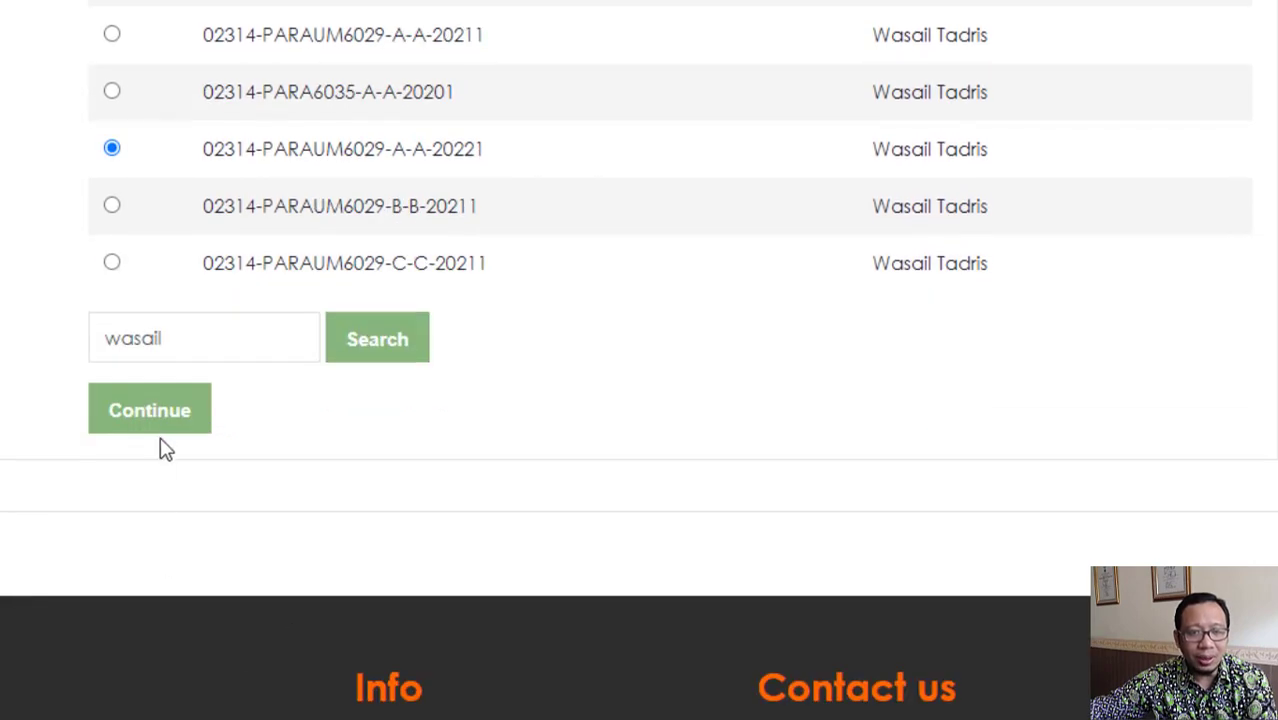
{"action": "left_click", "coordinate": [163, 416]}
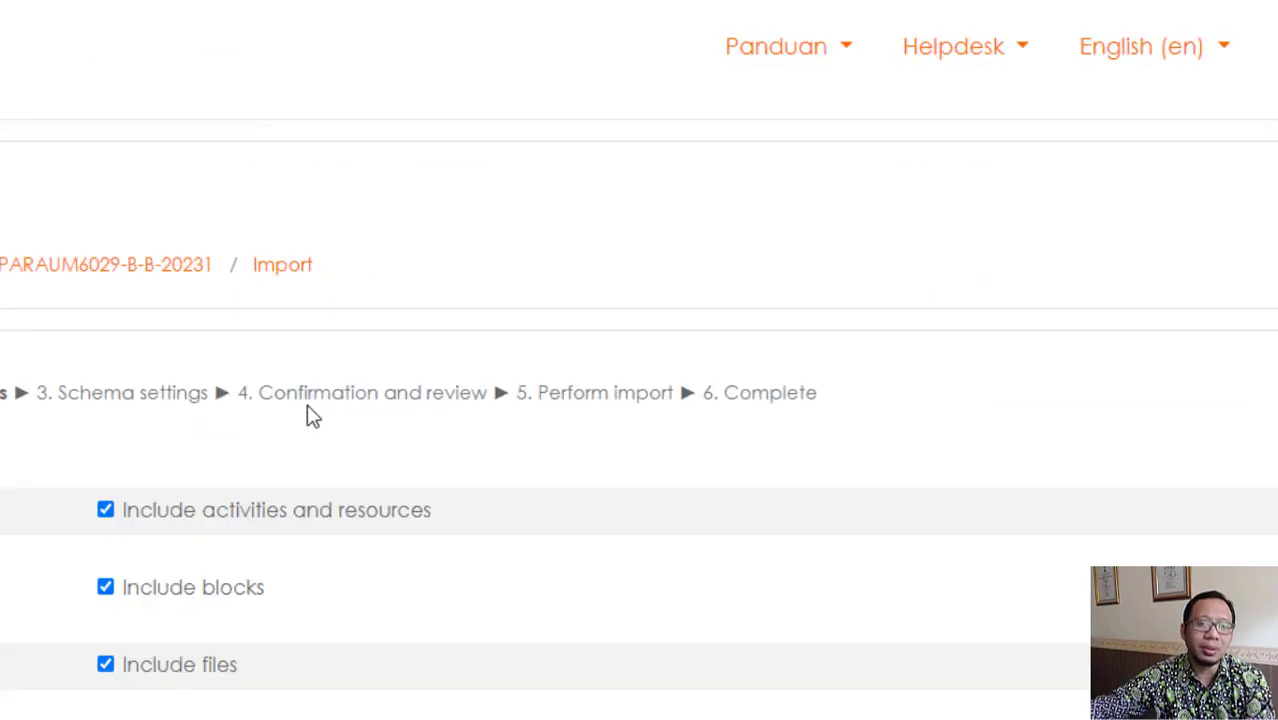
Step: Review the import's initial settings, keep every content type included, and proceed to the schema settings
{"action": "scroll", "coordinate": [309, 412], "scroll_direction": "down", "scroll_amount": 6}
{"action": "scroll", "coordinate": [190, 100], "scroll_direction": "up", "scroll_amount": 1}
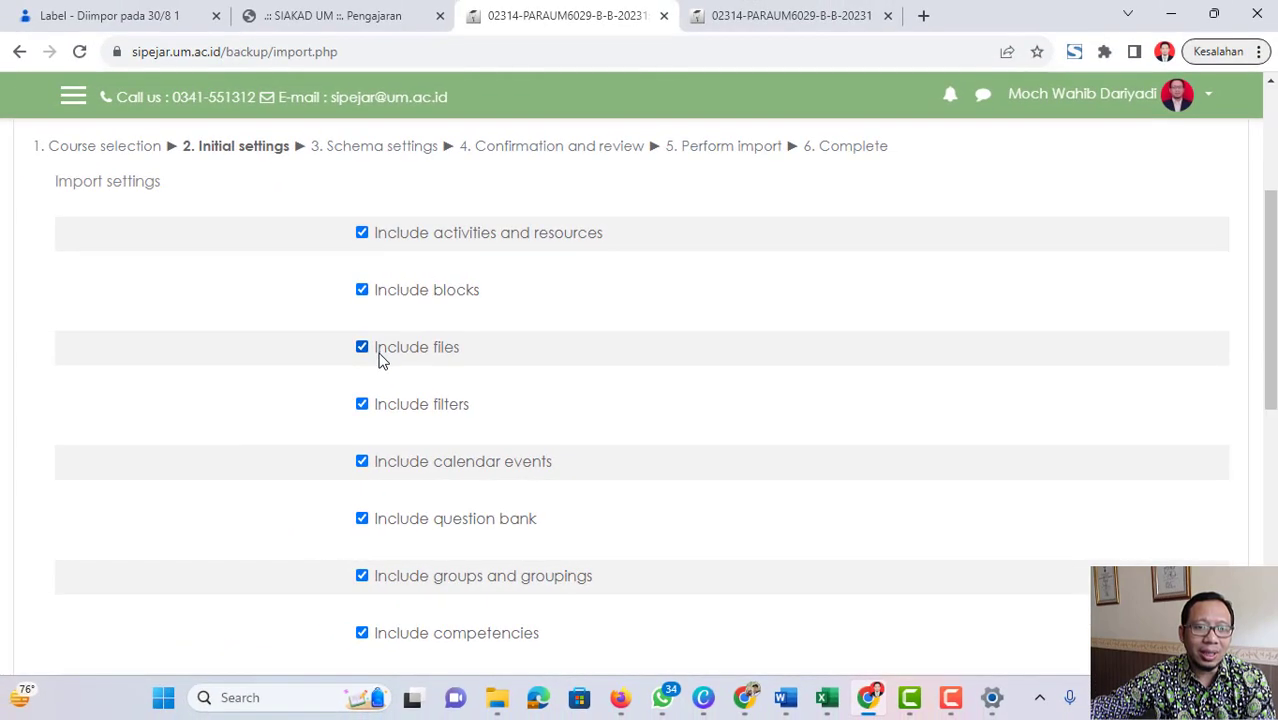
{"action": "scroll", "coordinate": [385, 332], "scroll_direction": "down", "scroll_amount": 2}
{"action": "scroll", "coordinate": [369, 288], "scroll_direction": "down", "scroll_amount": 1}
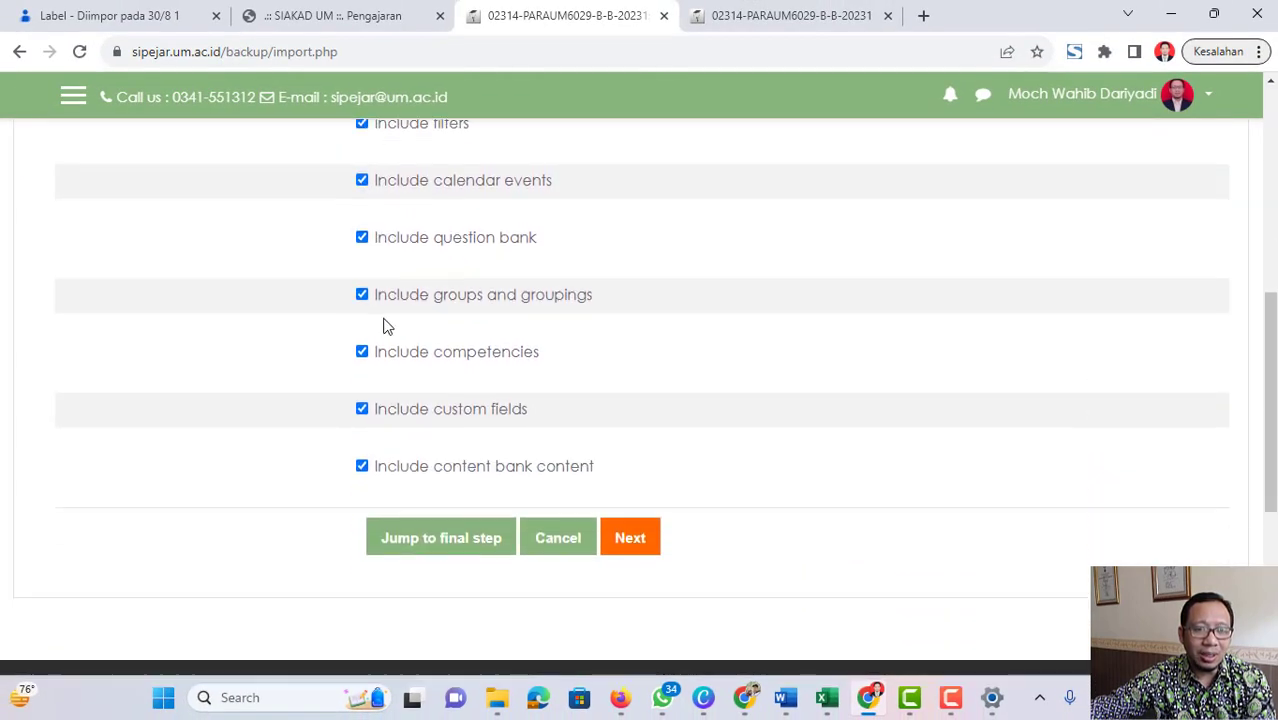
{"action": "left_click", "coordinate": [636, 552]}
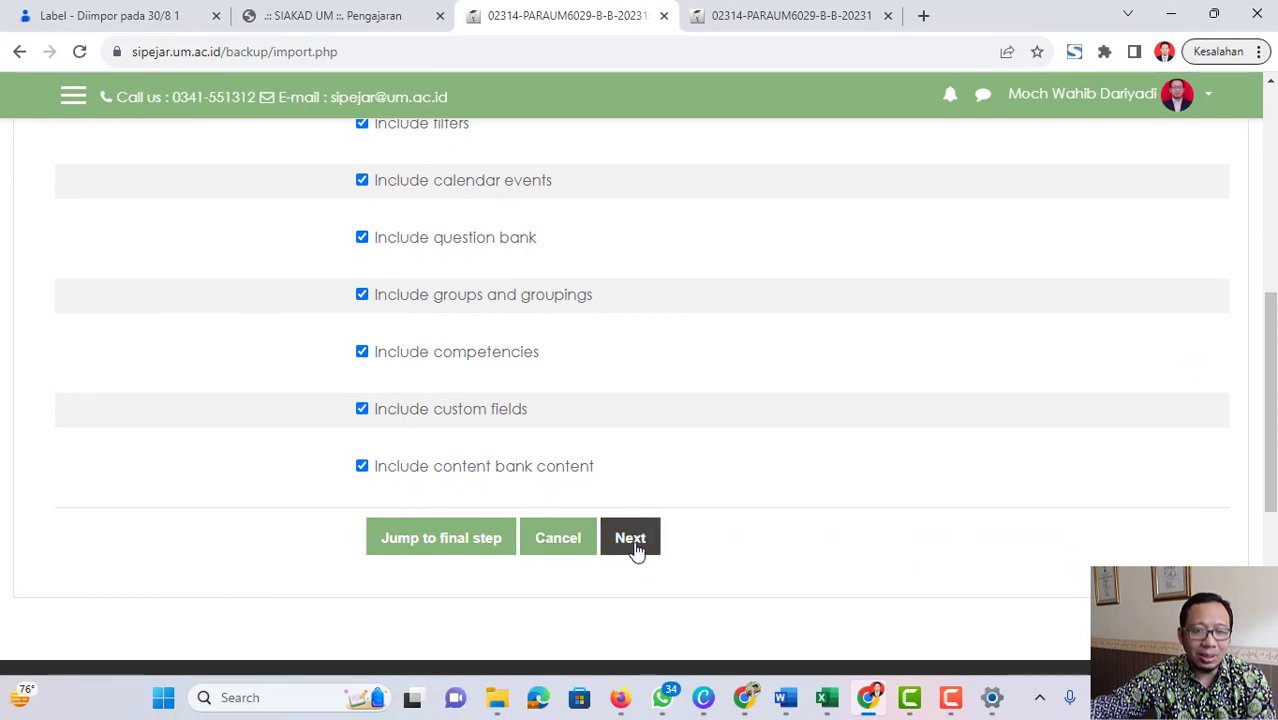
Step: Examine the activities and resources included for General and Pertemuan 1 through 16 in the schema settings
{"action": "scroll", "coordinate": [826, 505], "scroll_direction": "down", "scroll_amount": 3}
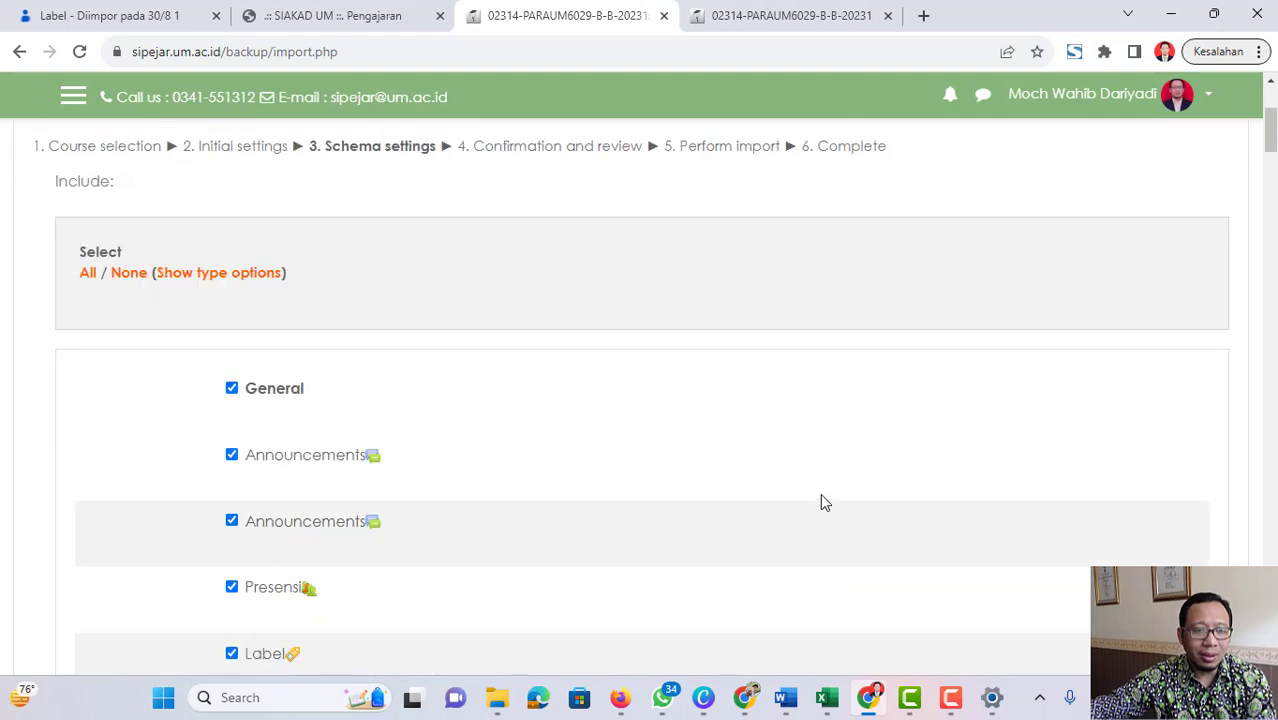
{"action": "scroll", "coordinate": [688, 491], "scroll_direction": "down", "scroll_amount": 3}
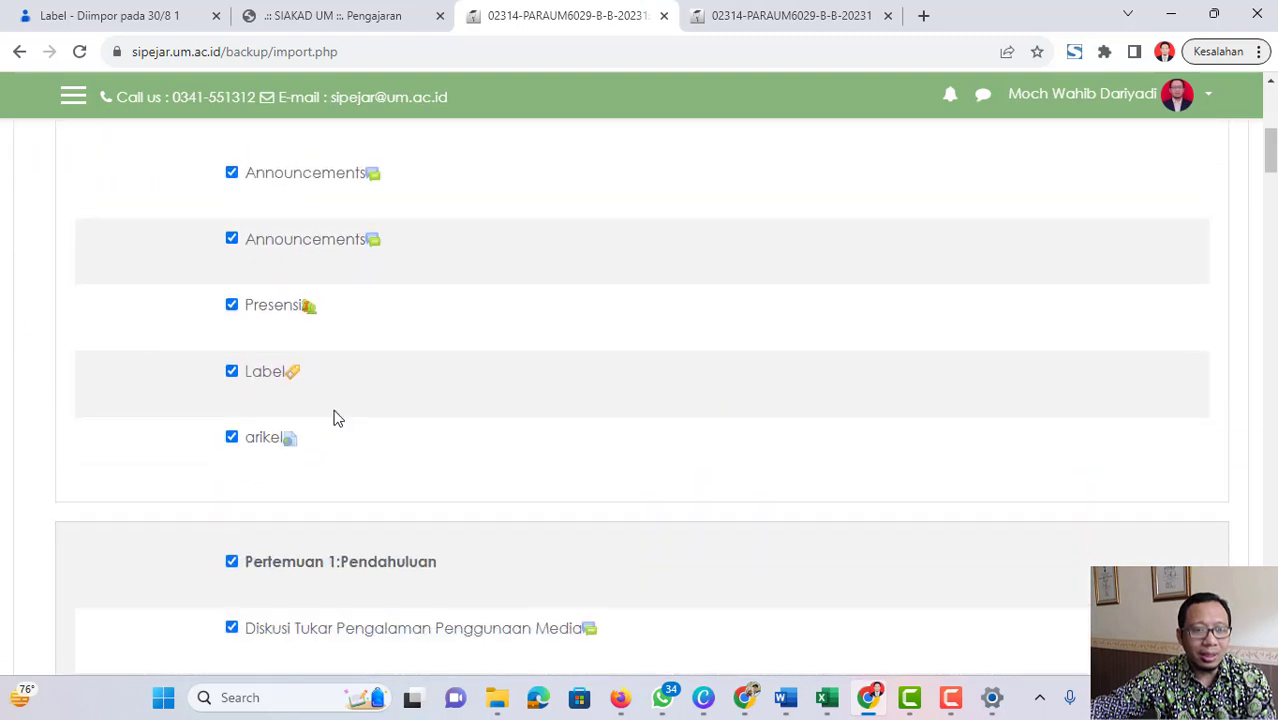
{"action": "scroll", "coordinate": [337, 418], "scroll_direction": "down", "scroll_amount": 5}
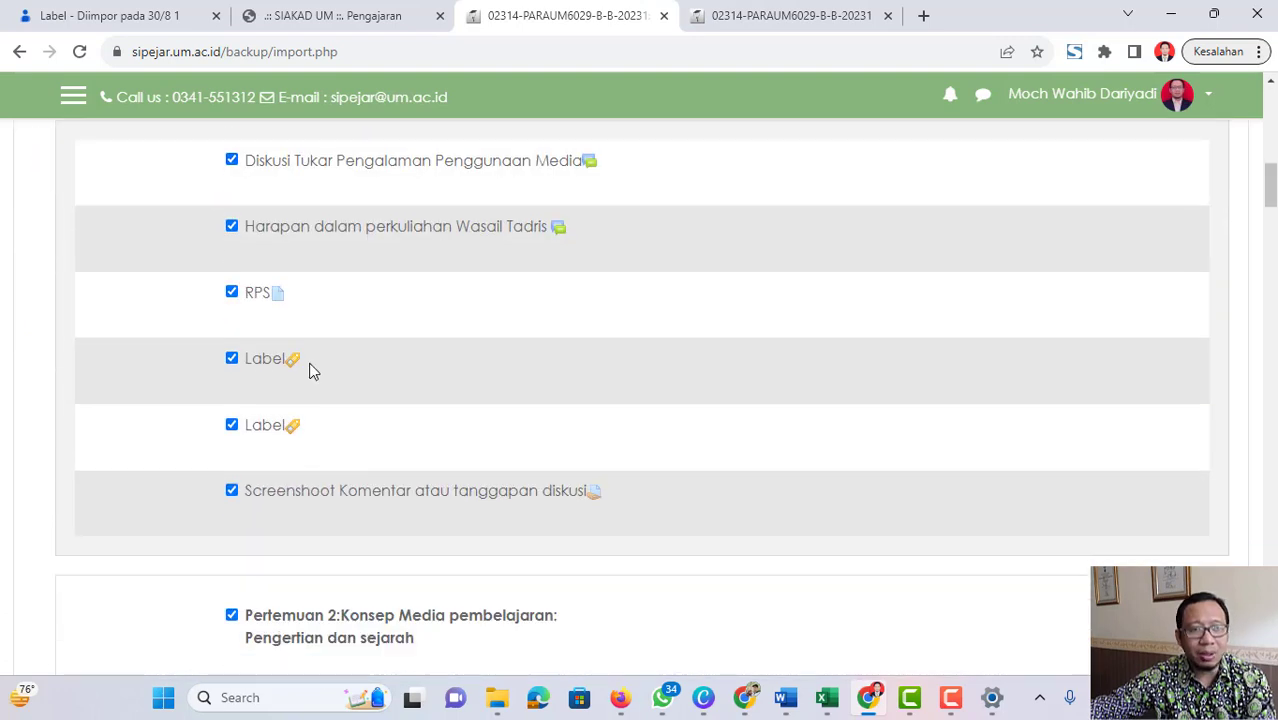
{"action": "scroll", "coordinate": [312, 371], "scroll_direction": "up", "scroll_amount": 2}
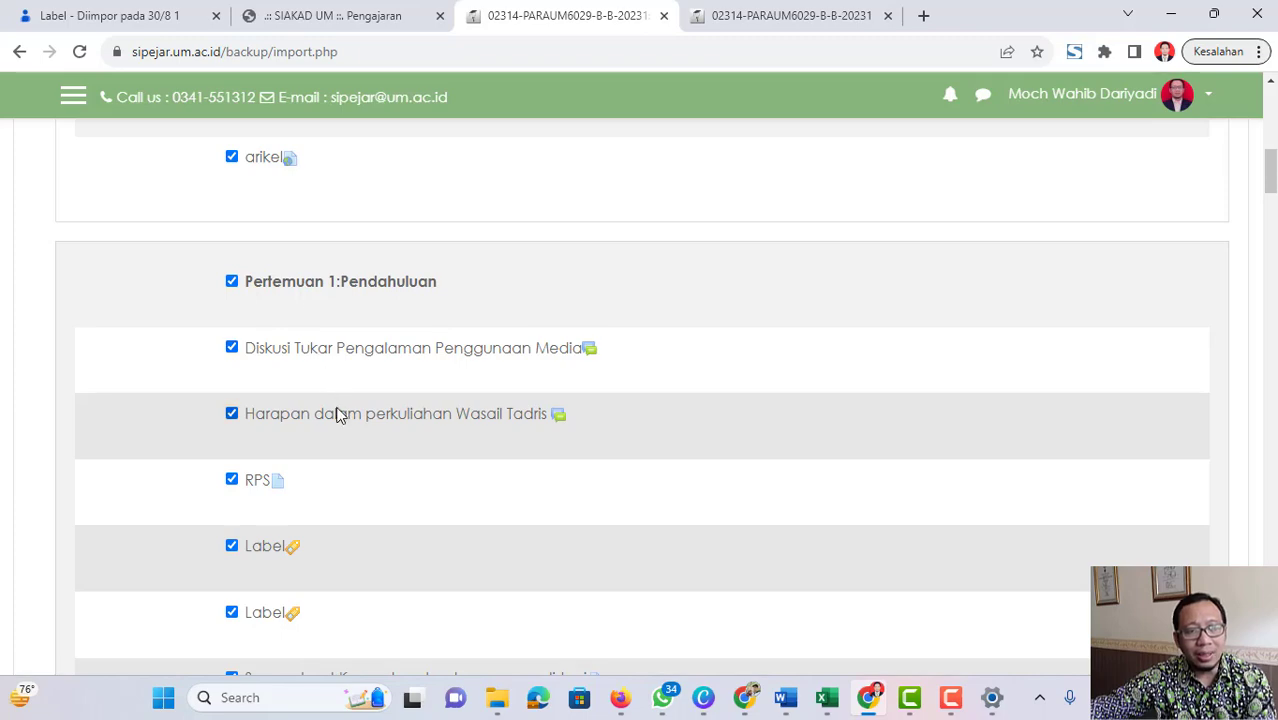
{"action": "scroll", "coordinate": [333, 430], "scroll_direction": "down", "scroll_amount": 20}
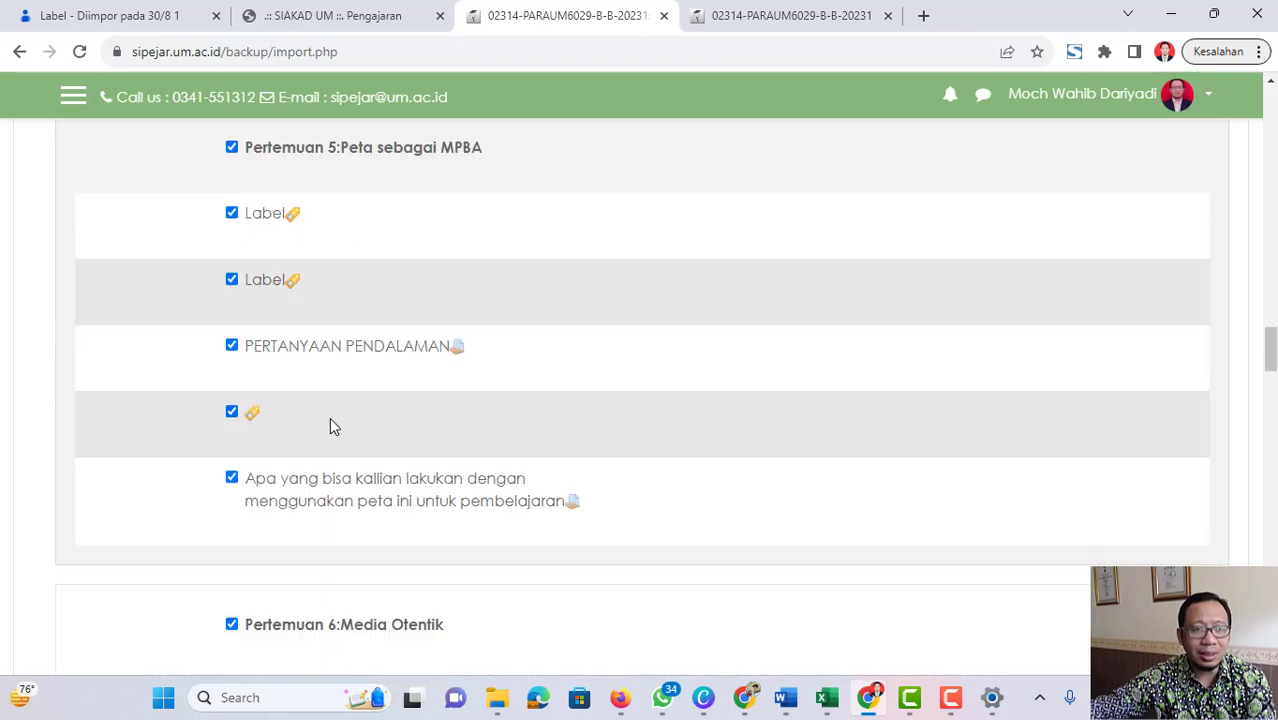
{"action": "scroll", "coordinate": [337, 437], "scroll_direction": "down", "scroll_amount": 20}
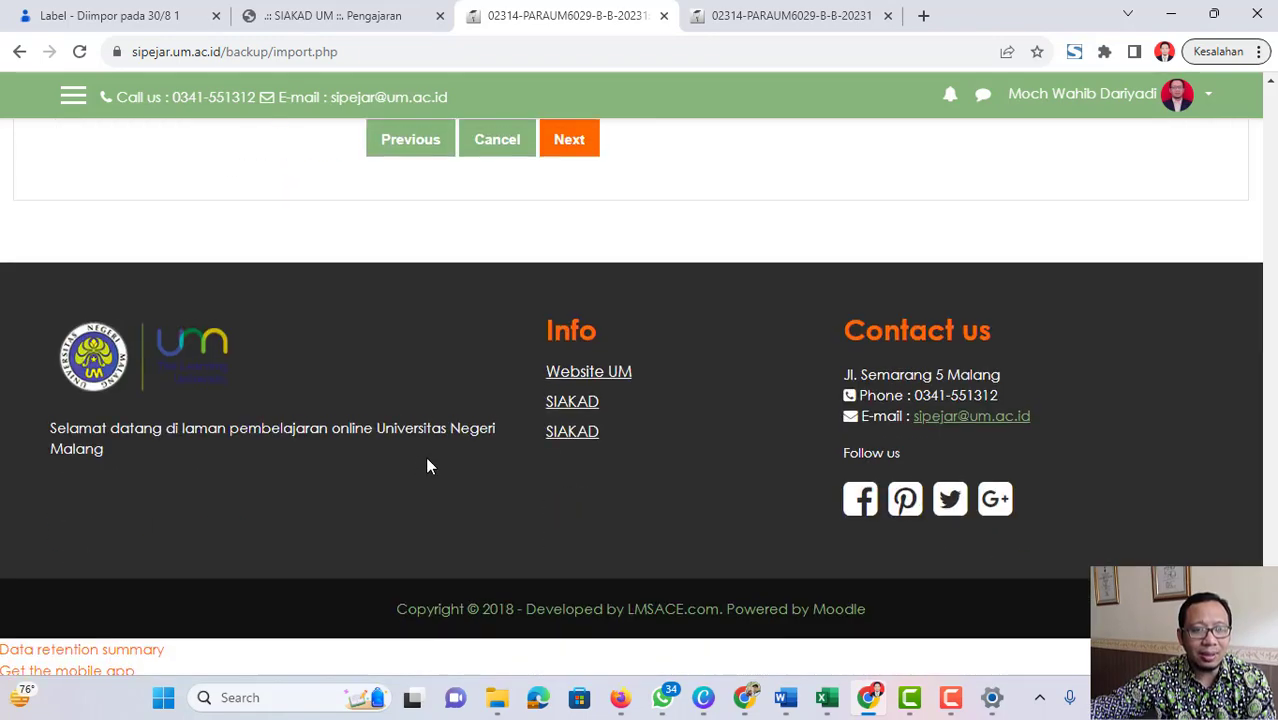
{"action": "scroll", "coordinate": [430, 462], "scroll_direction": "up", "scroll_amount": 6}
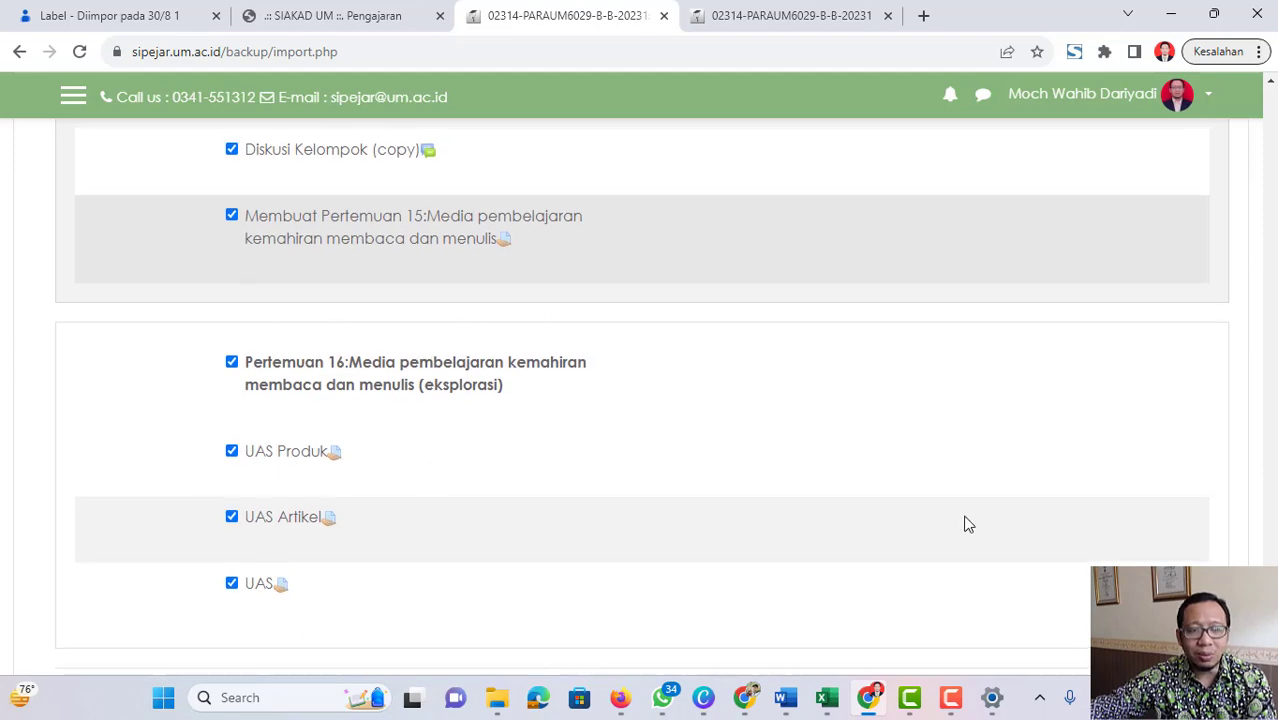
{"action": "scroll", "coordinate": [941, 504], "scroll_direction": "up", "scroll_amount": 20}
{"action": "scroll", "coordinate": [912, 497], "scroll_direction": "up", "scroll_amount": 20}
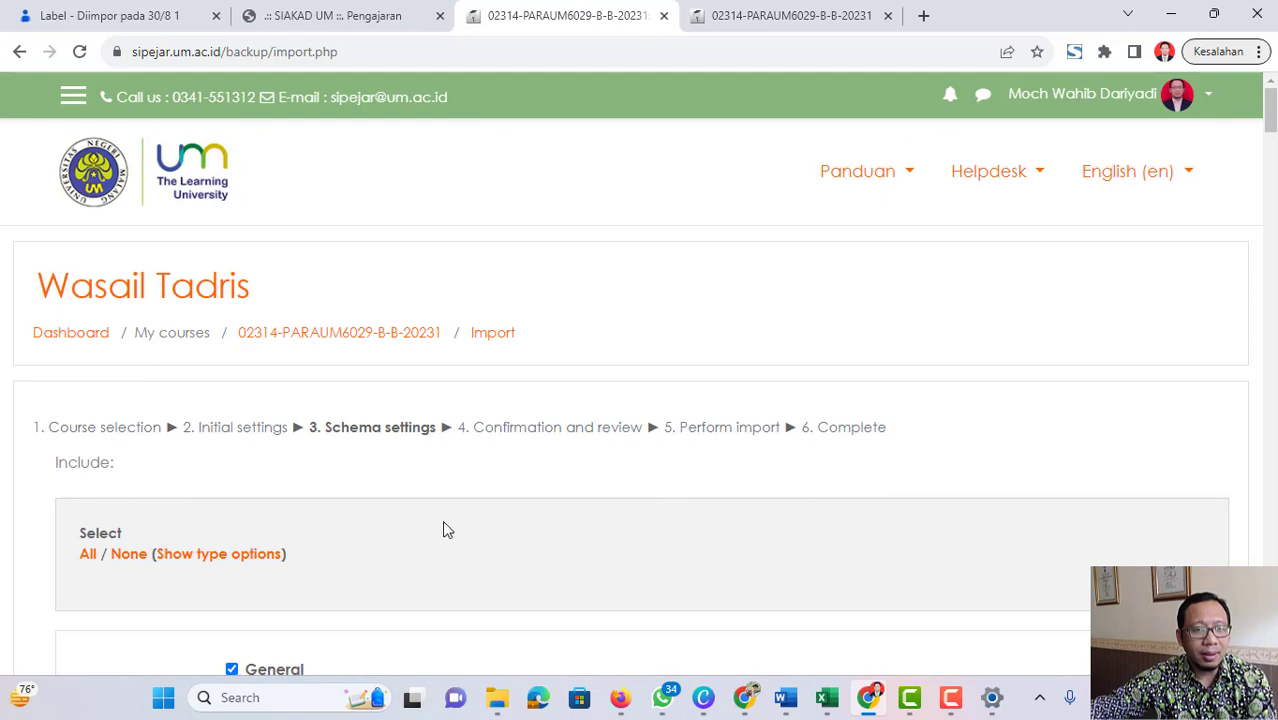
Step: Keep all sections and activities selected in the schema settings and proceed to confirmation and review
{"action": "scroll", "coordinate": [447, 530], "scroll_direction": "down", "scroll_amount": 20}
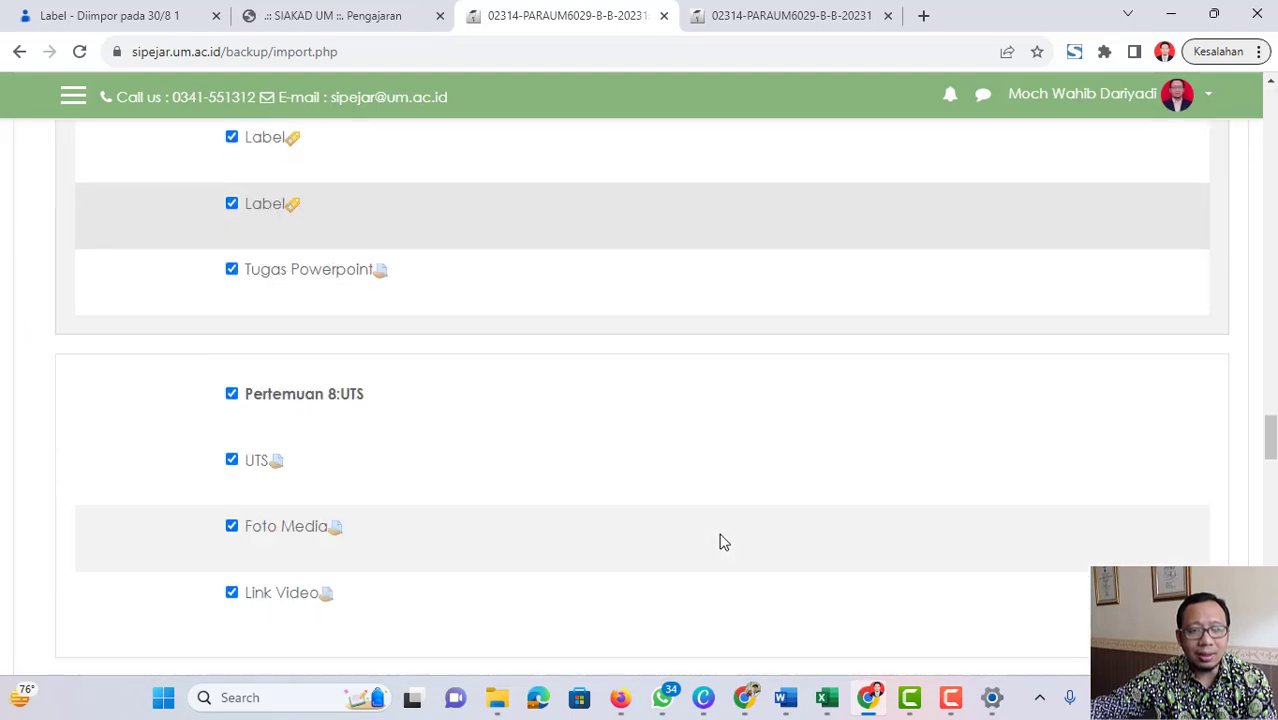
{"action": "scroll", "coordinate": [724, 541], "scroll_direction": "down", "scroll_amount": 20}
{"action": "scroll", "coordinate": [675, 534], "scroll_direction": "up", "scroll_amount": 2}
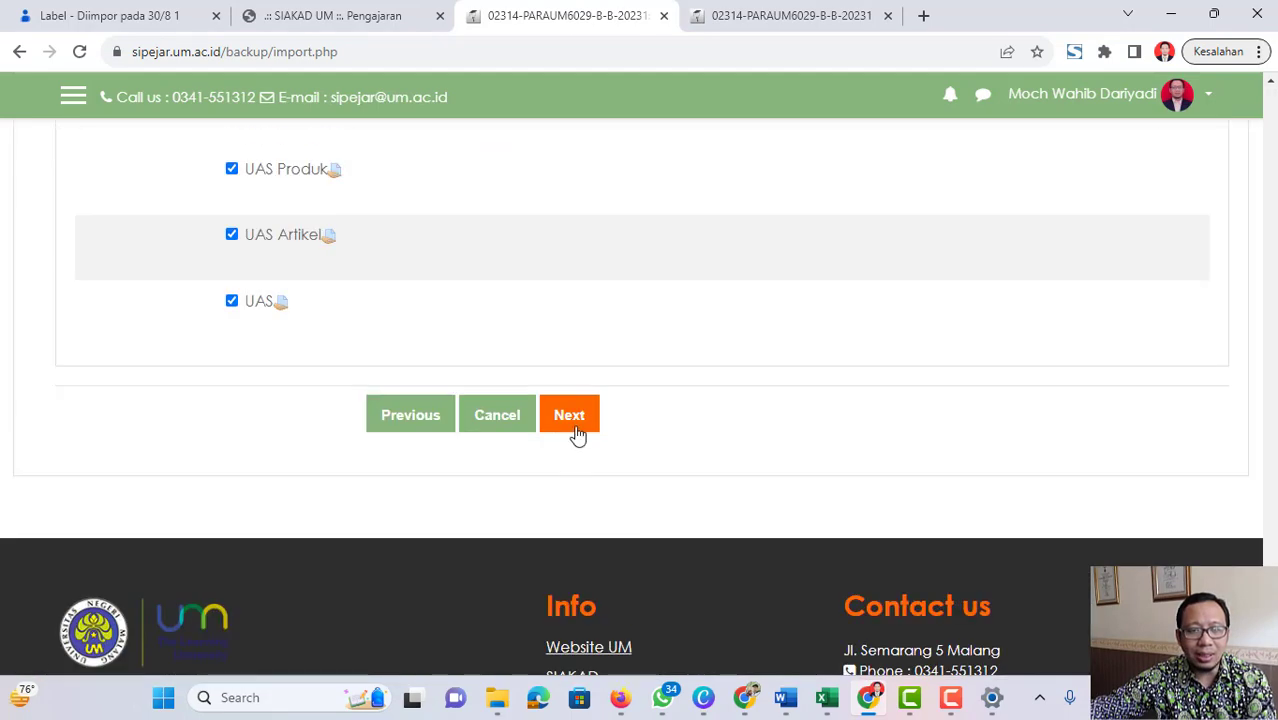
{"action": "left_click", "coordinate": [577, 433]}
Step: Review the items marked for import, perform the import, and return to the Wasail Tadris course page
{"action": "scroll", "coordinate": [928, 490], "scroll_direction": "down", "scroll_amount": 2}
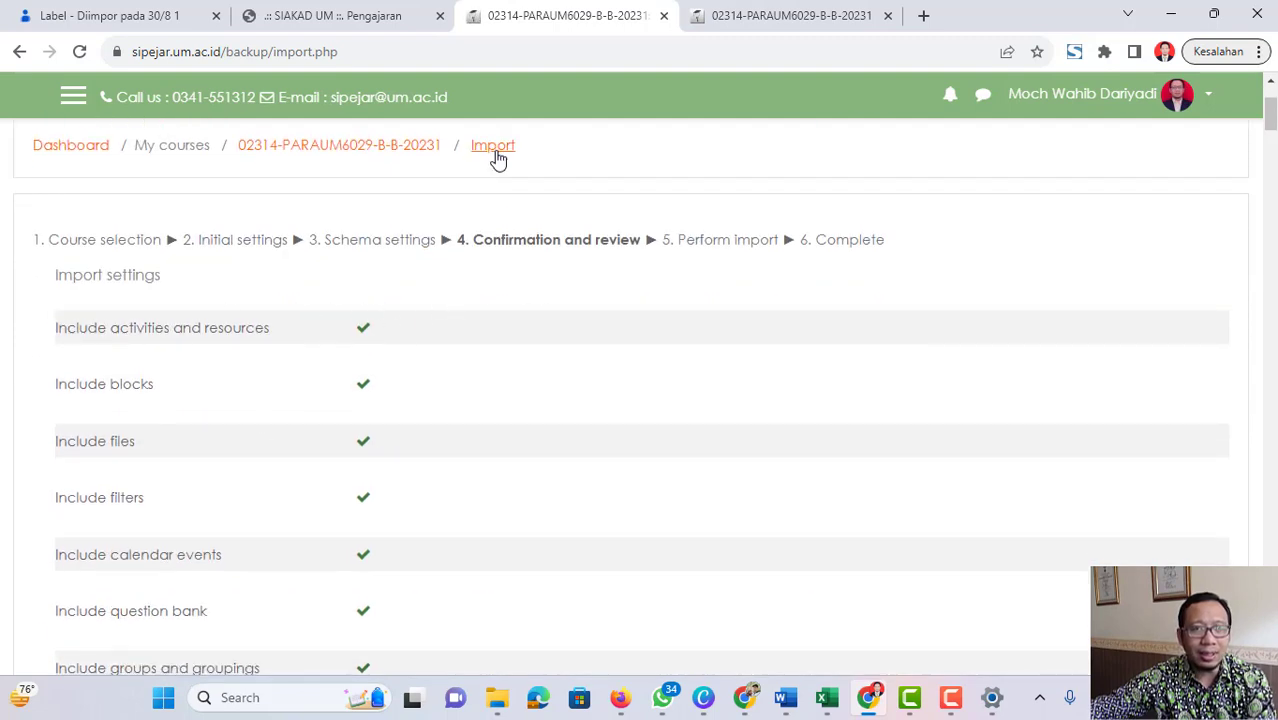
{"action": "scroll", "coordinate": [352, 350], "scroll_direction": "down", "scroll_amount": 20}
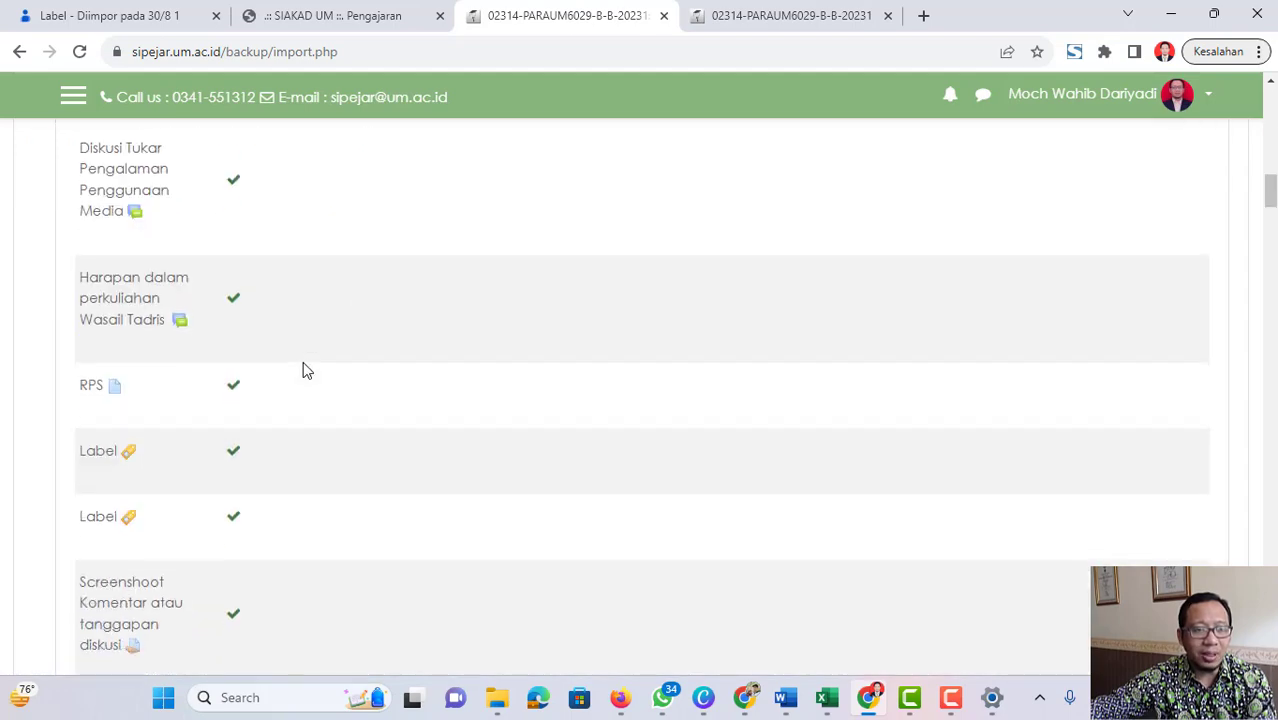
{"action": "scroll", "coordinate": [348, 434], "scroll_direction": "down", "scroll_amount": 20}
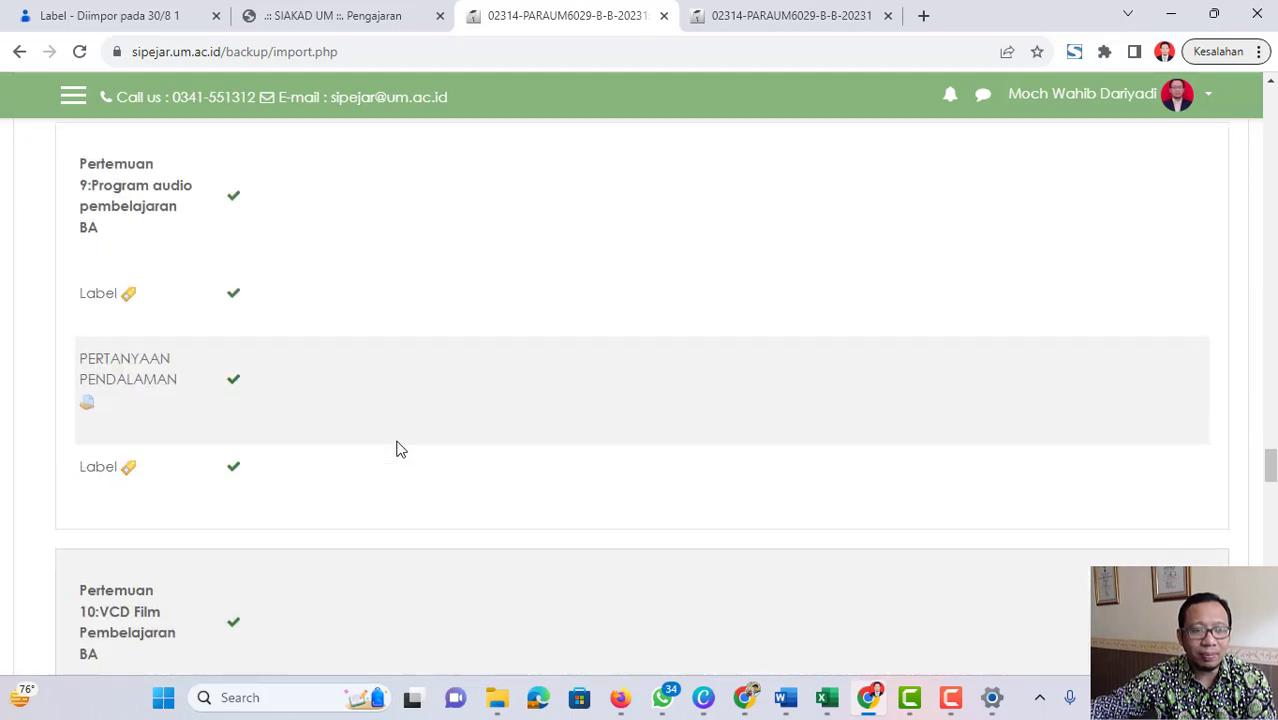
{"action": "scroll", "coordinate": [490, 462], "scroll_direction": "up", "scroll_amount": 2}
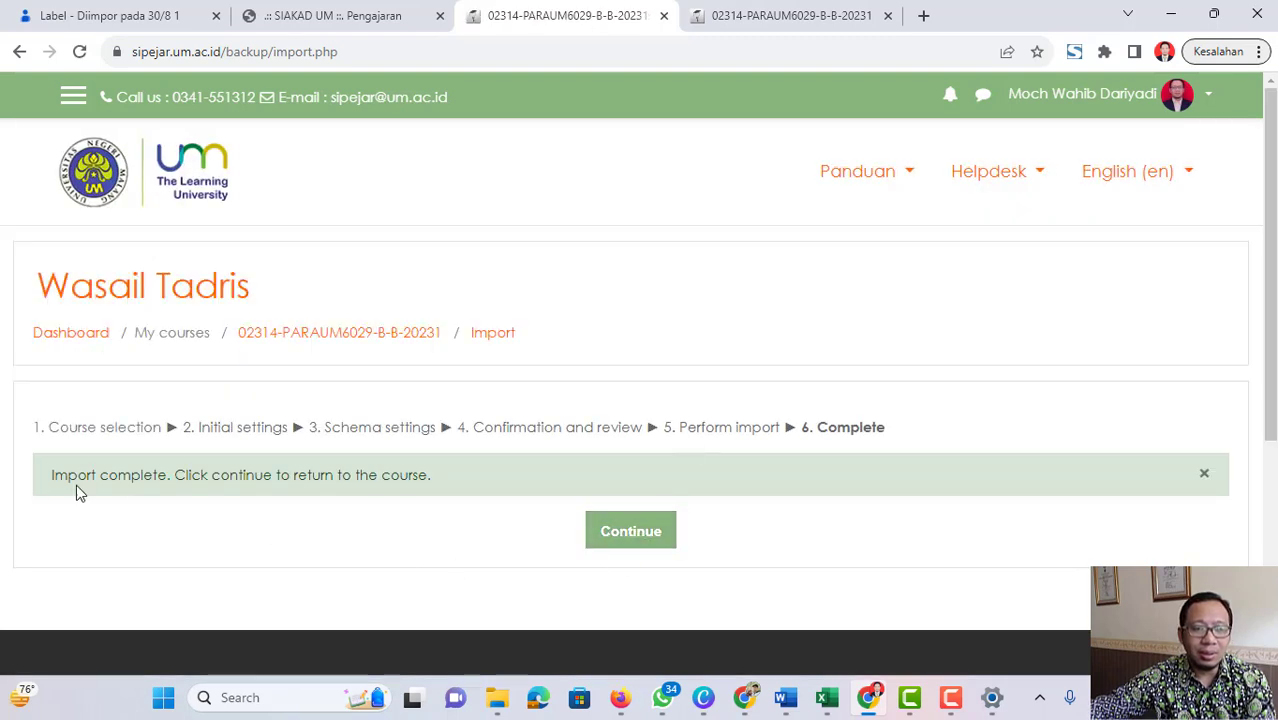
{"action": "left_click", "coordinate": [612, 529]}
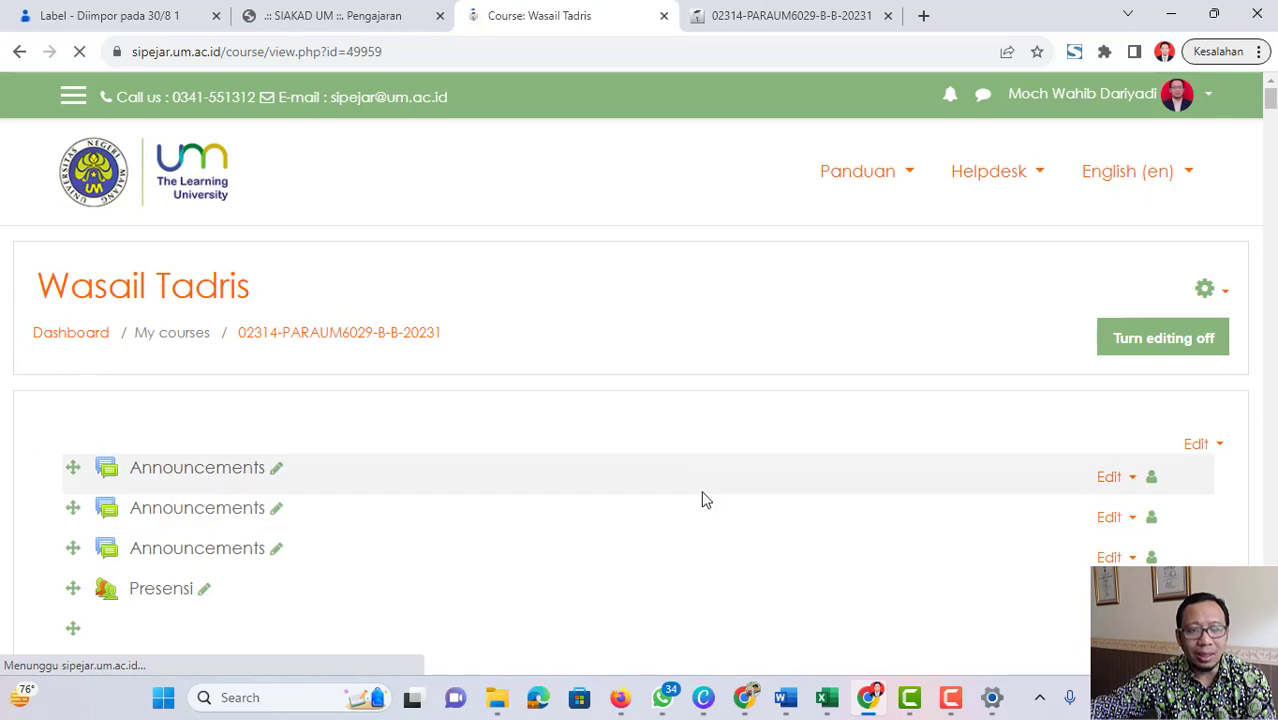
Step: Examine the imported activities and resources on the Wasail Tadris course page from the general section through Pertemuan 16
{"action": "scroll", "coordinate": [702, 500], "scroll_direction": "down", "scroll_amount": 10}
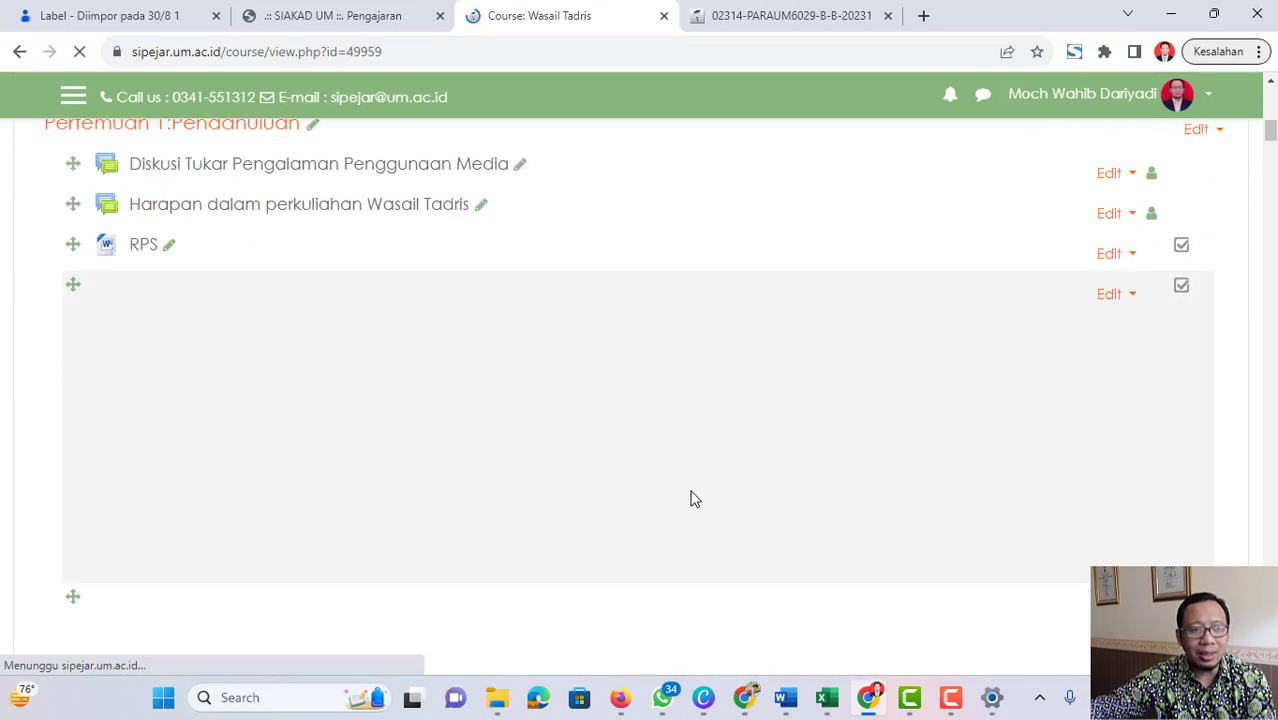
{"action": "scroll", "coordinate": [354, 410], "scroll_direction": "down", "scroll_amount": 7}
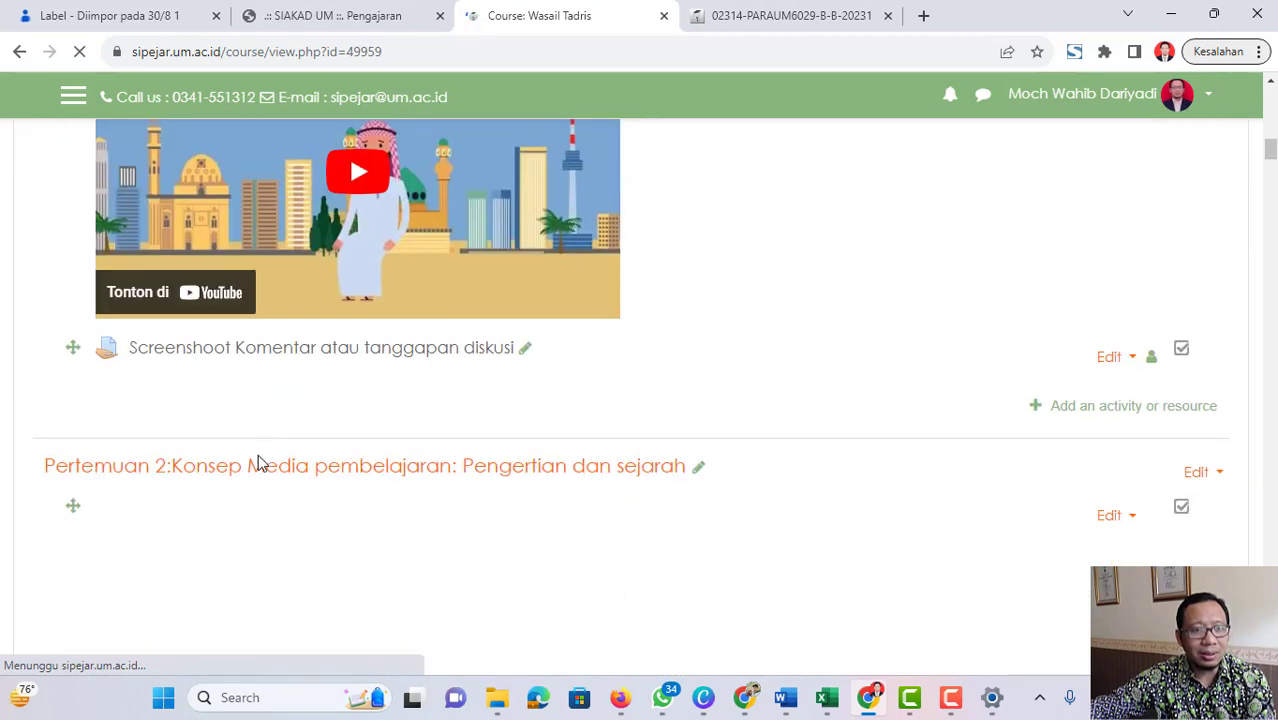
{"action": "scroll", "coordinate": [257, 463], "scroll_direction": "down", "scroll_amount": 15}
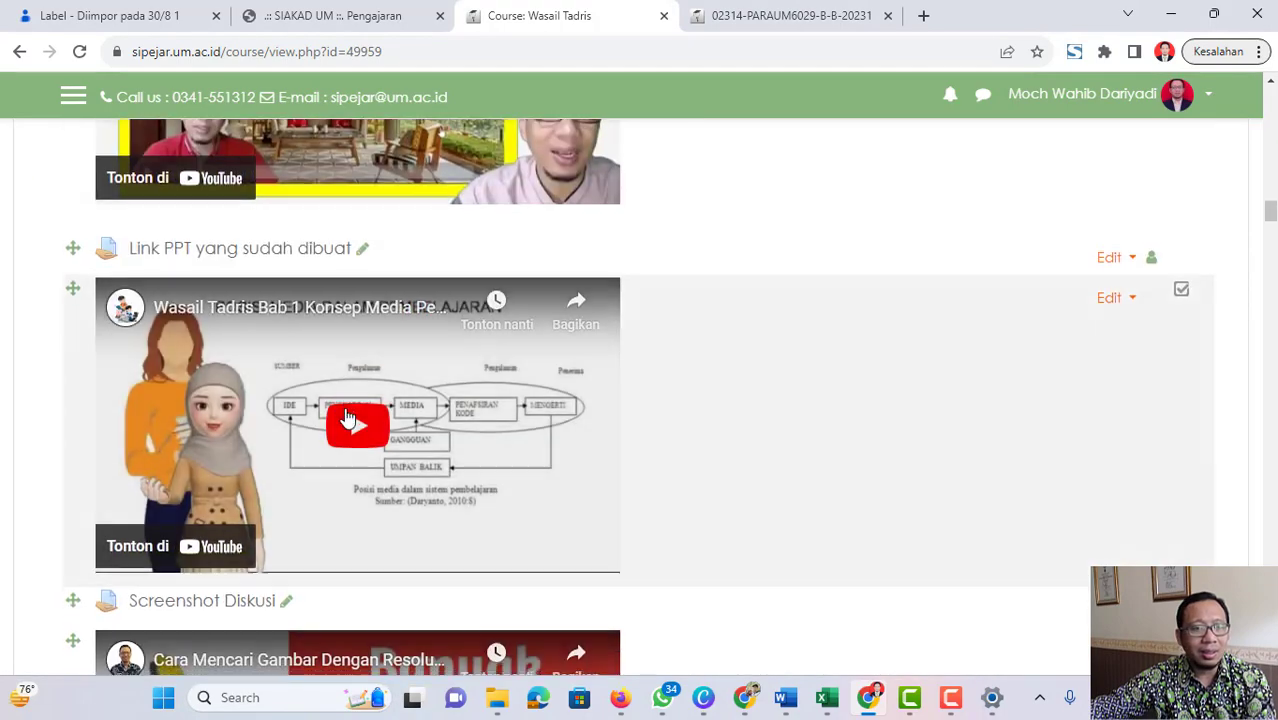
{"action": "scroll", "coordinate": [347, 418], "scroll_direction": "down", "scroll_amount": 15}
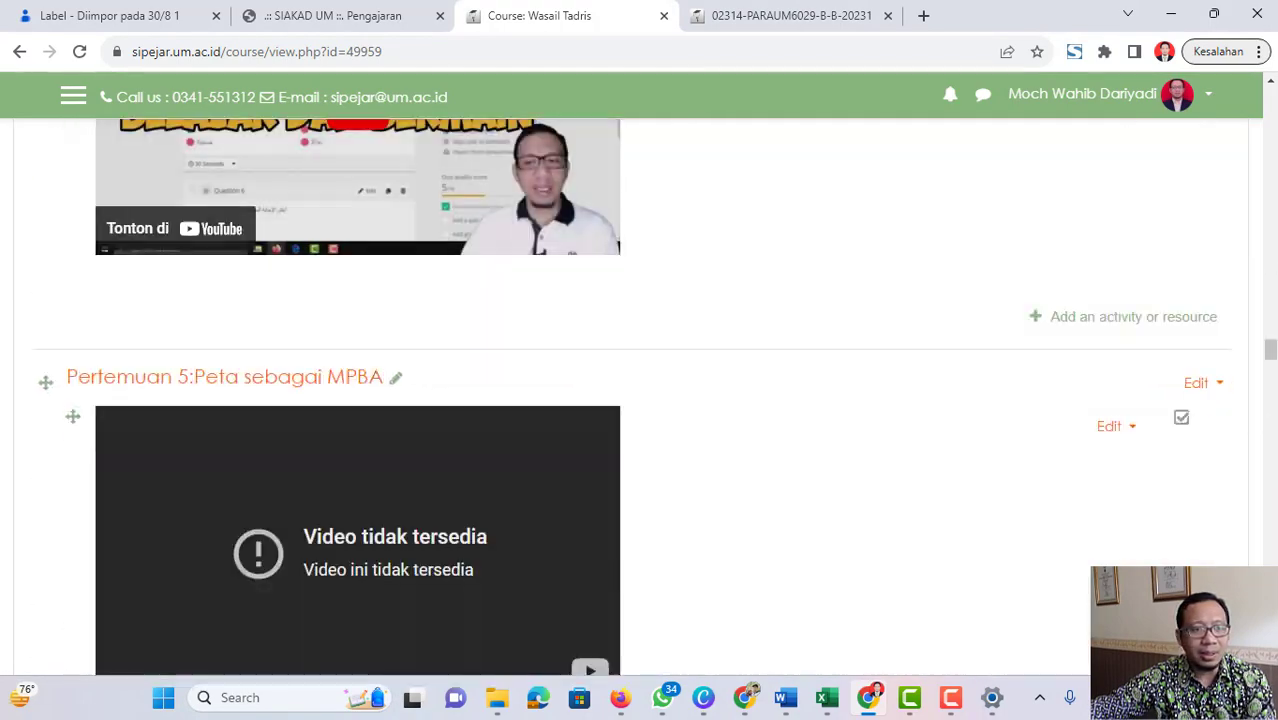
{"action": "scroll", "coordinate": [849, 380], "scroll_direction": "down", "scroll_amount": 15}
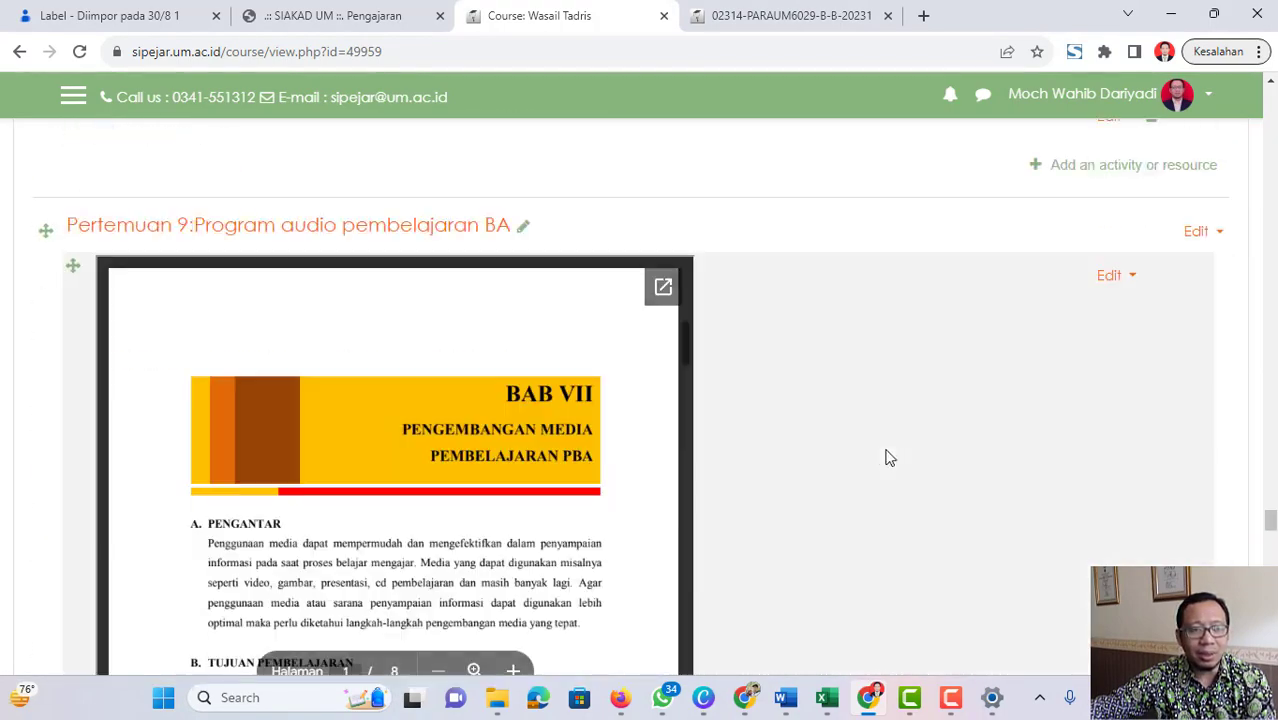
{"action": "scroll", "coordinate": [885, 457], "scroll_direction": "down", "scroll_amount": 20}
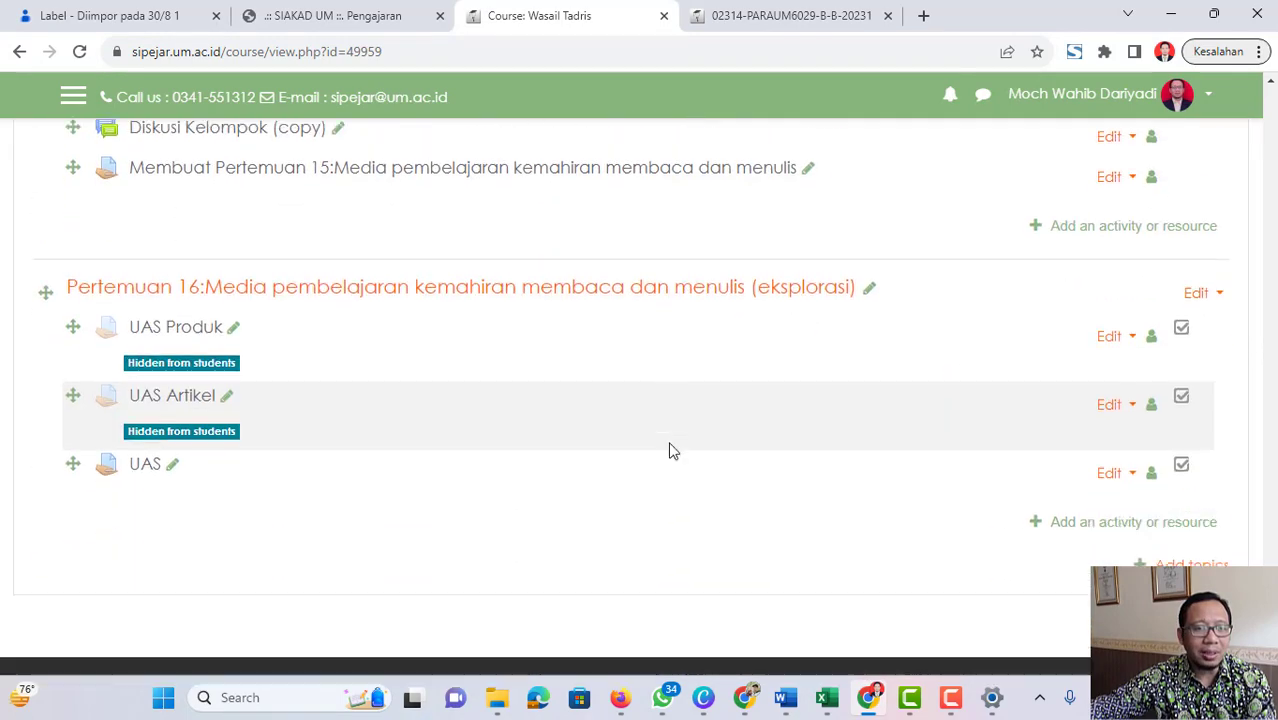
{"action": "scroll", "coordinate": [670, 449], "scroll_direction": "down", "scroll_amount": 5}
{"action": "scroll", "coordinate": [666, 446], "scroll_direction": "up", "scroll_amount": 4}
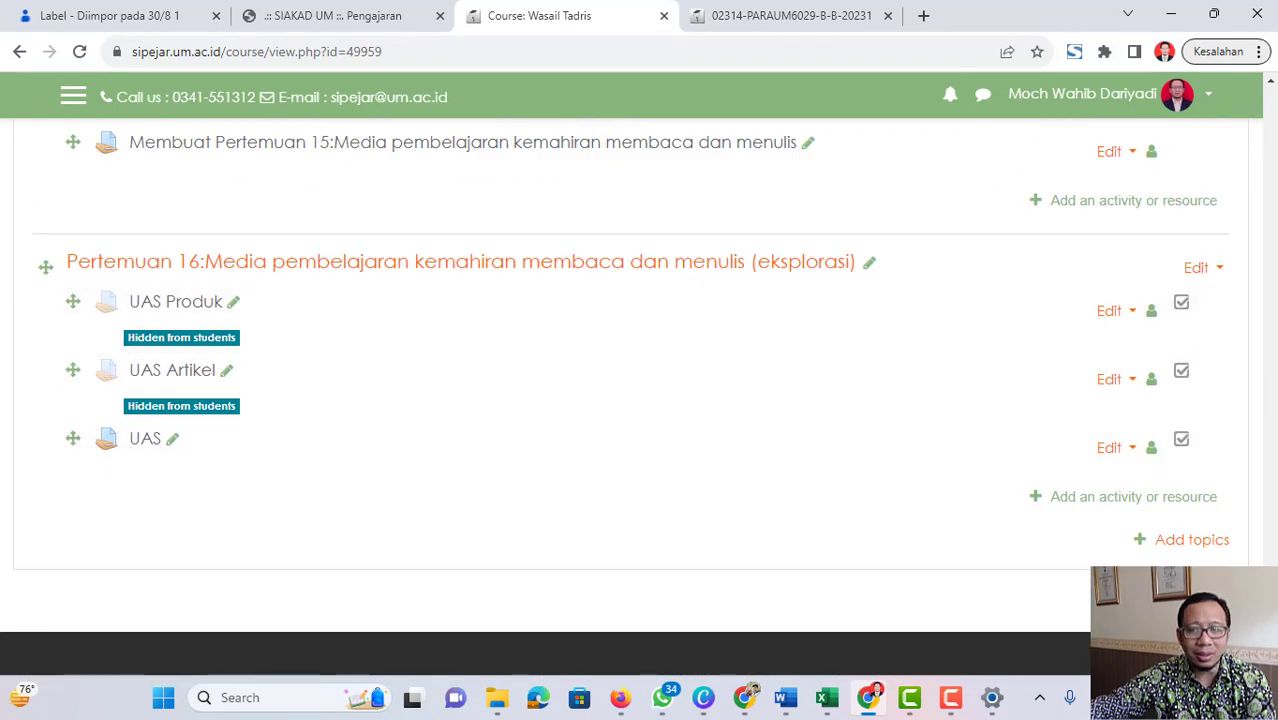
{"action": "scroll", "coordinate": [640, 400], "scroll_direction": "down", "scroll_amount": 4}
Step: Recheck the imported content in the general section, Pertemuan 1 and Pertemuan 2, and review the course's available administration actions, including Import
{"action": "left_click_drag", "start_coordinate": [1270, 620], "coordinate": [1272, 88]}
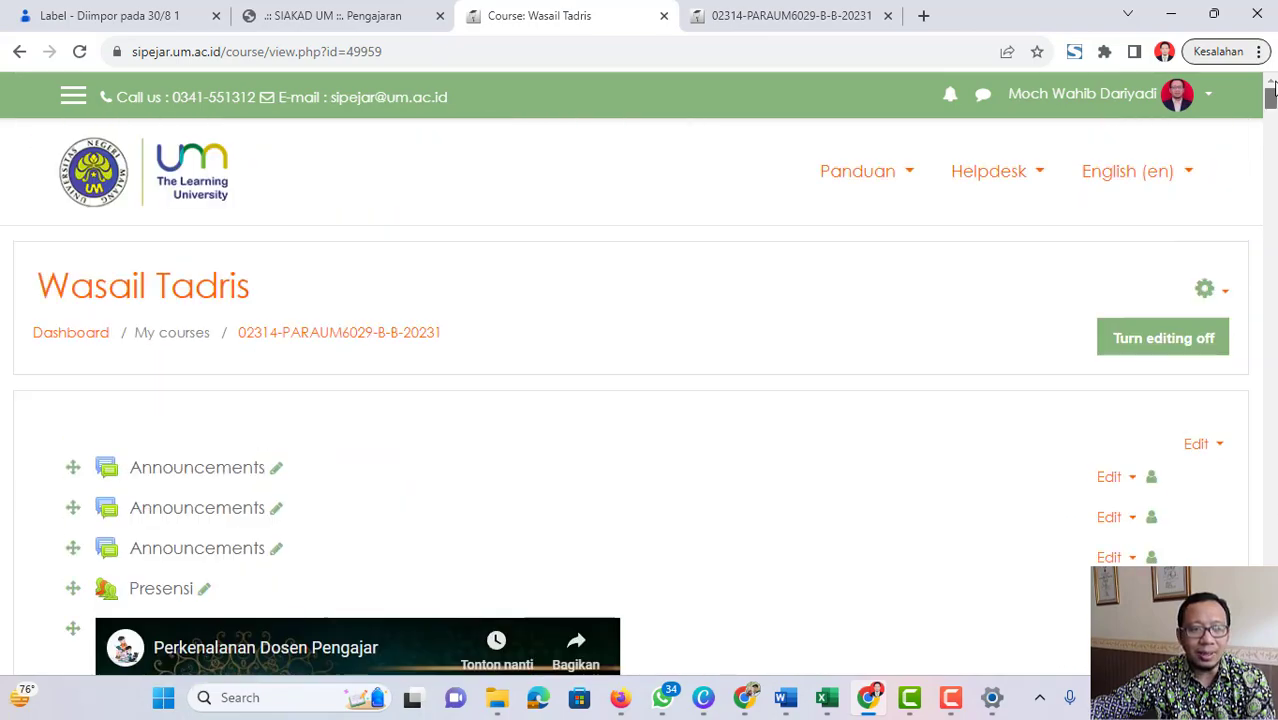
{"action": "scroll", "coordinate": [277, 634], "scroll_direction": "down", "scroll_amount": 1}
{"action": "scroll", "coordinate": [752, 436], "scroll_direction": "down", "scroll_amount": 1}
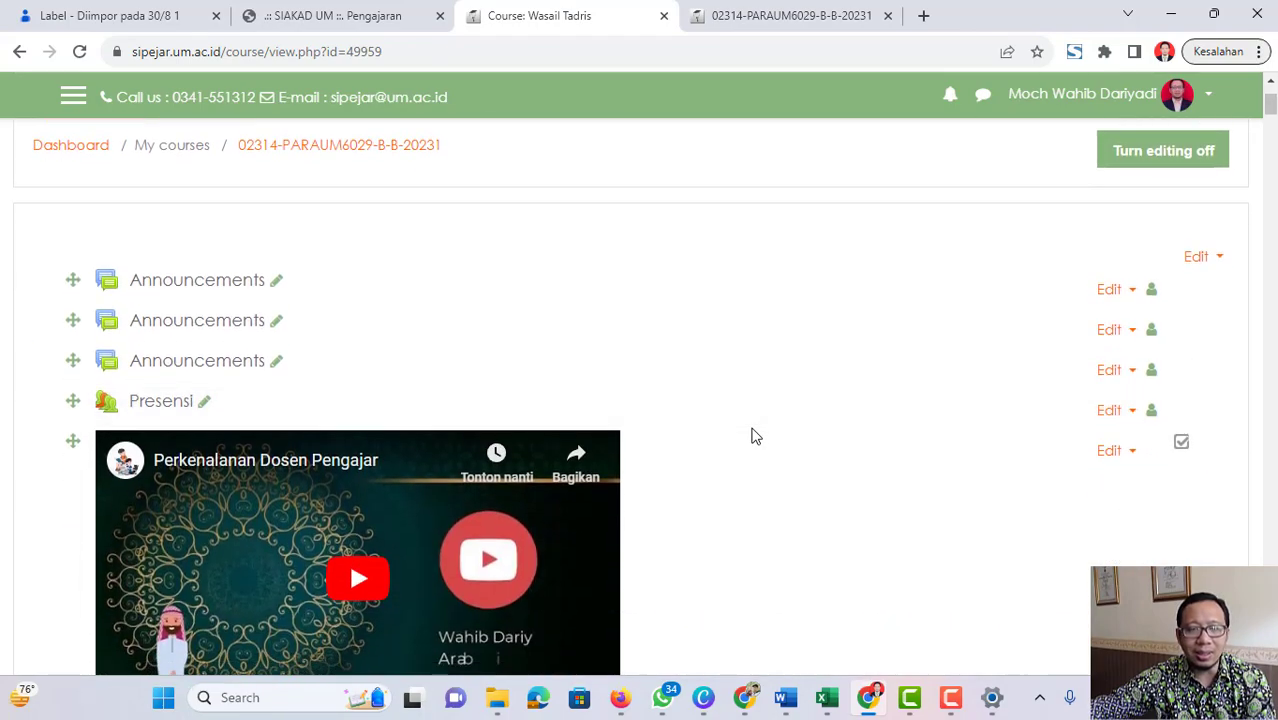
{"action": "scroll", "coordinate": [752, 436], "scroll_direction": "down", "scroll_amount": 5}
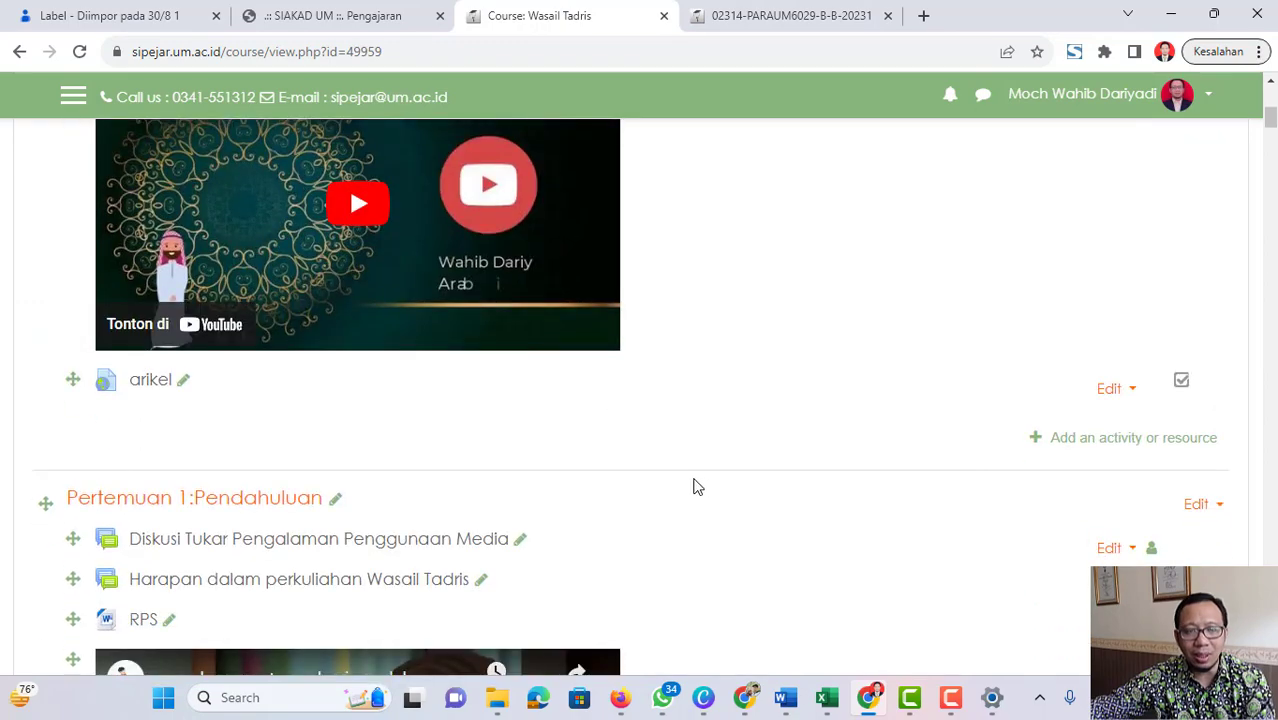
{"action": "scroll", "coordinate": [700, 486], "scroll_direction": "down", "scroll_amount": 12}
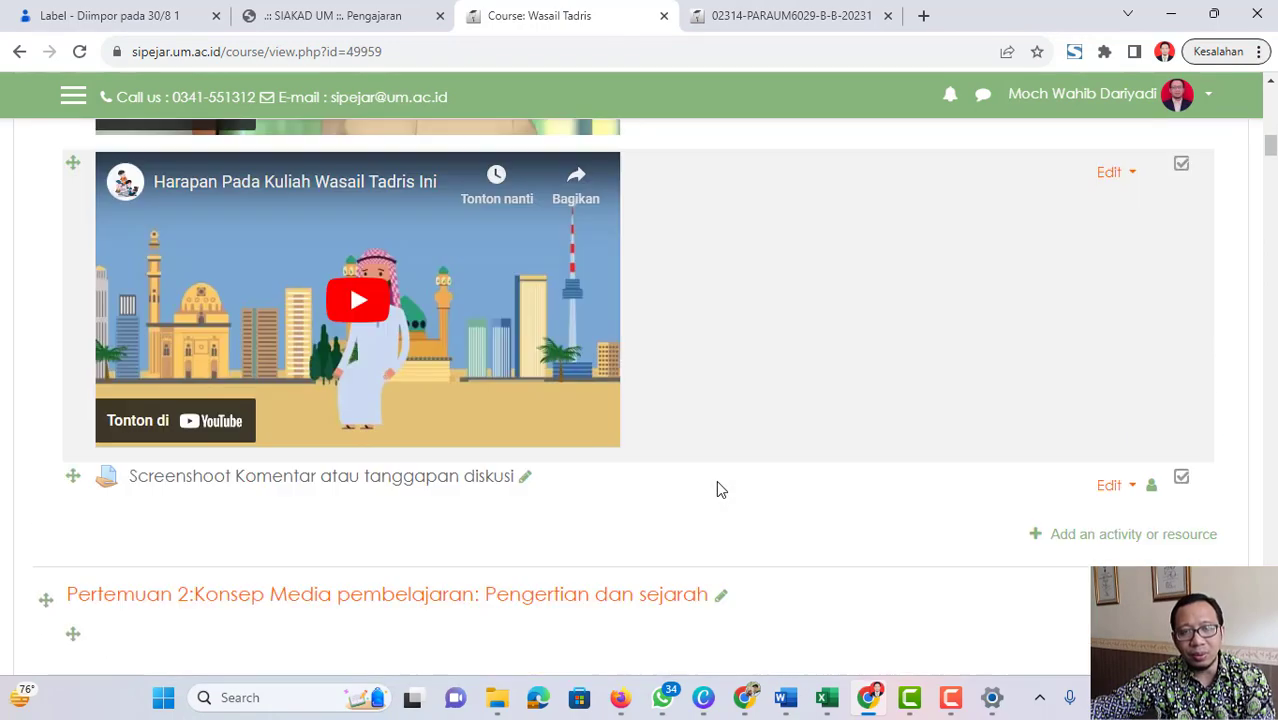
{"action": "scroll", "coordinate": [726, 491], "scroll_direction": "down", "scroll_amount": 18}
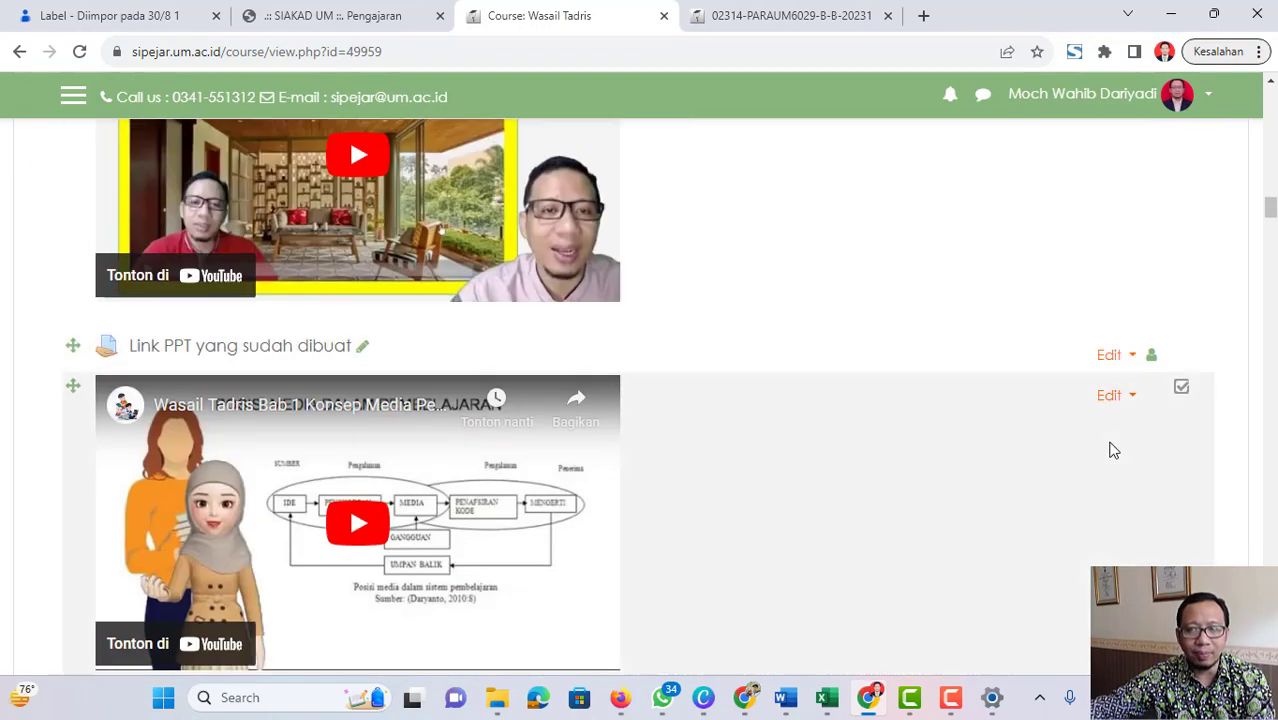
{"action": "scroll", "coordinate": [1150, 428], "scroll_direction": "up", "scroll_amount": 8}
{"action": "scroll", "coordinate": [1168, 416], "scroll_direction": "up", "scroll_amount": 20}
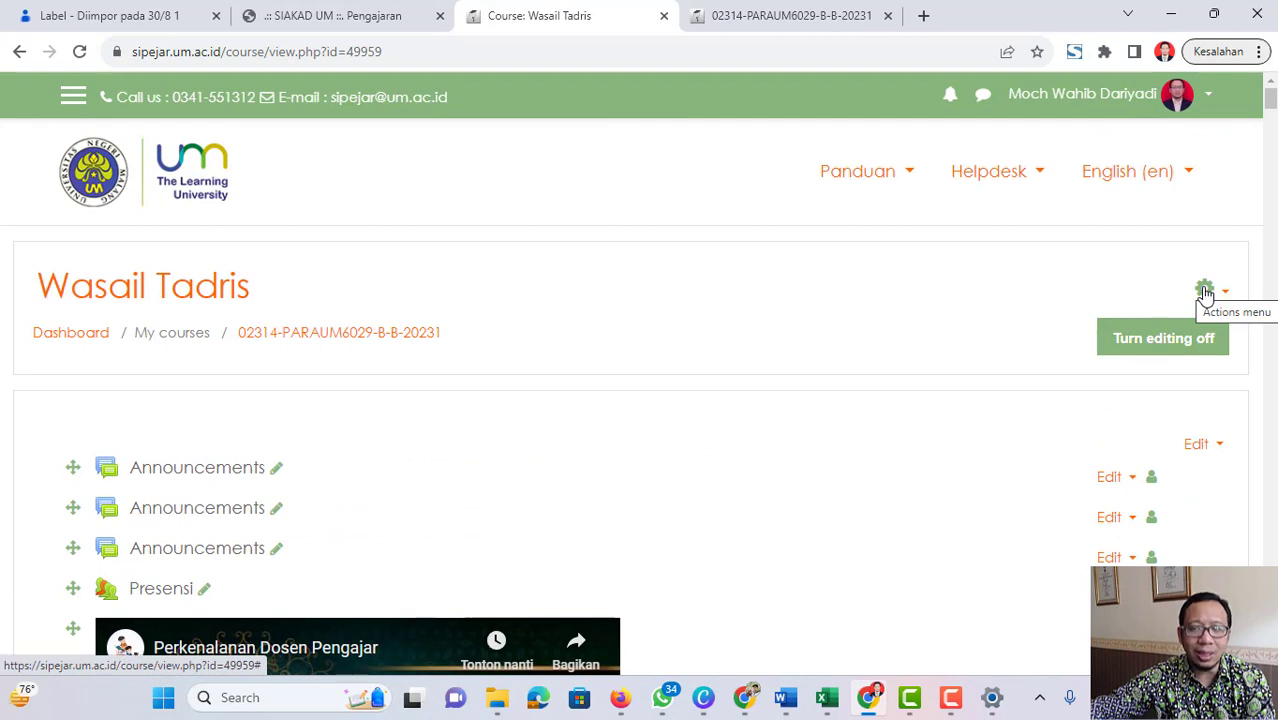
{"action": "left_click", "coordinate": [1206, 292]}
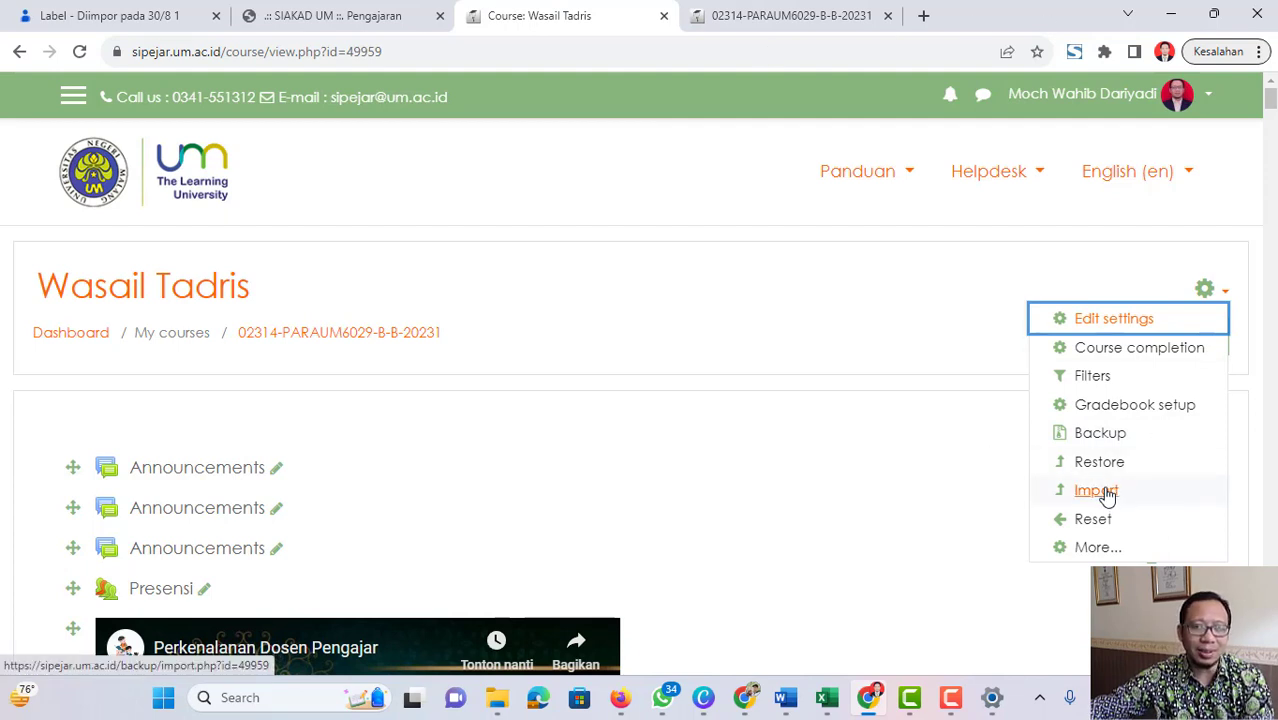
{"action": "left_click", "coordinate": [1099, 225]}
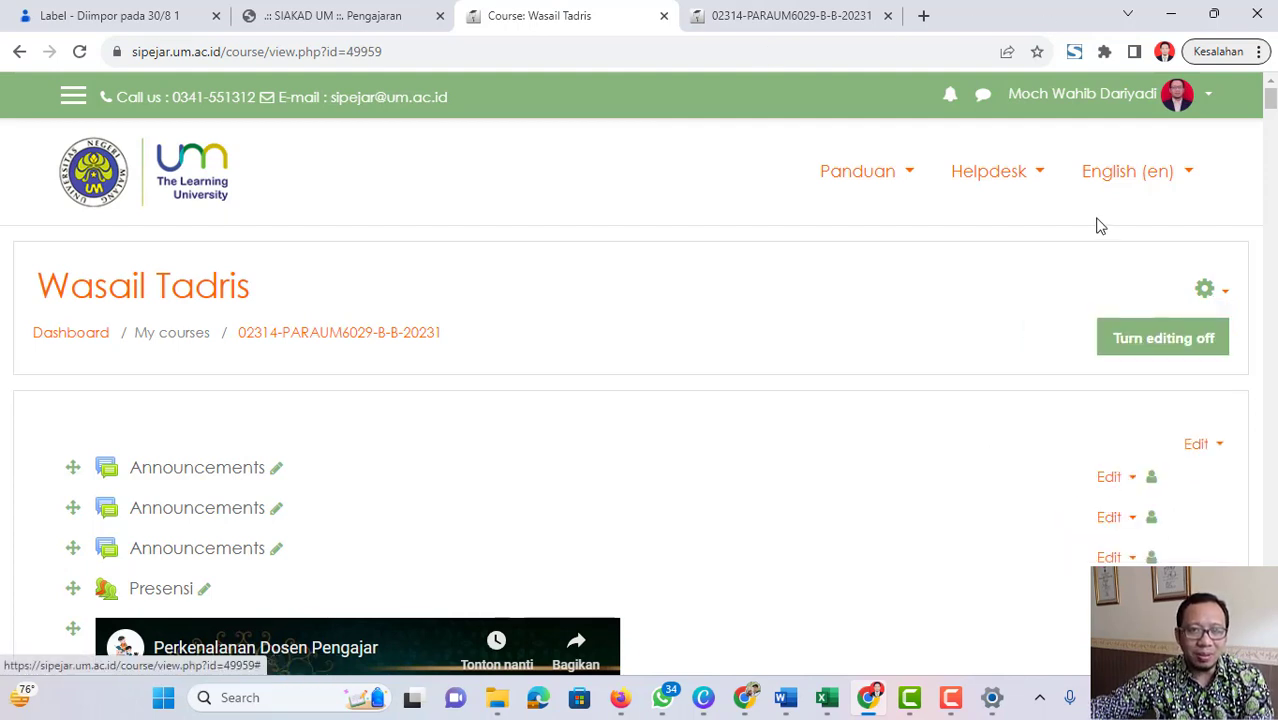